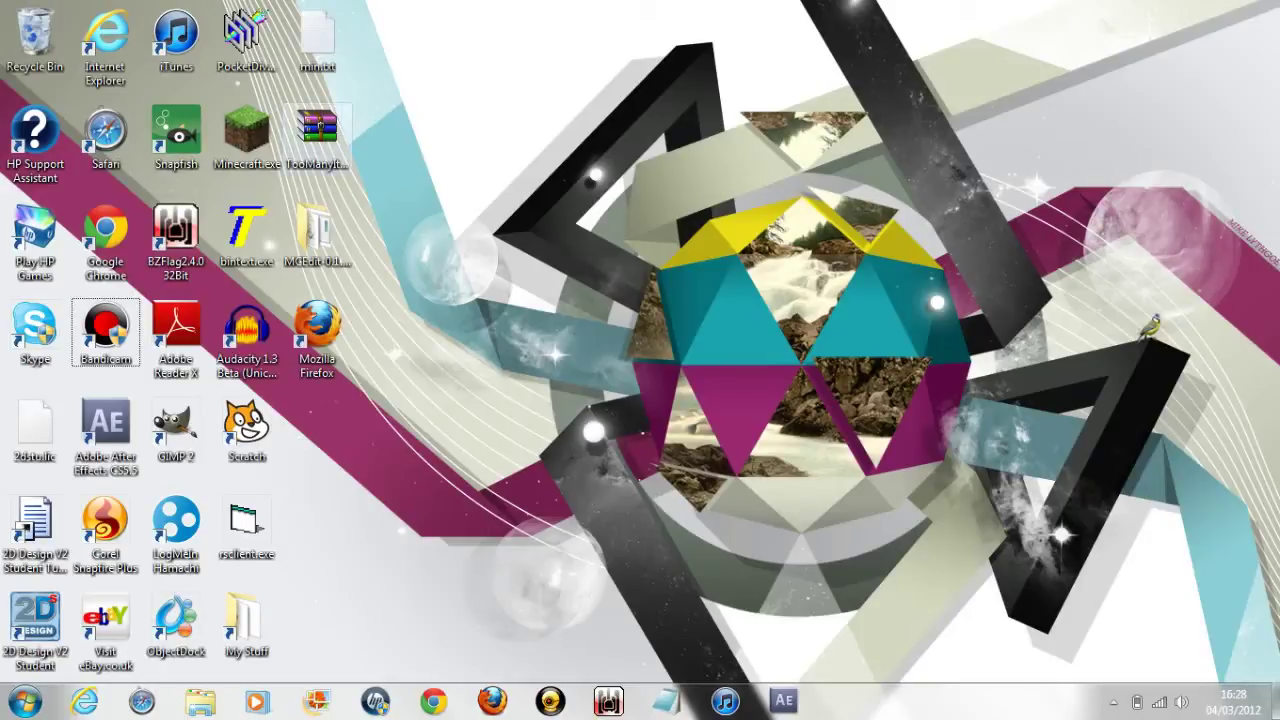
Move the TooManyItems zip to the desktop's right side and the MCEdit folder into the gap
left_click_drag(317, 128, 599, 135)
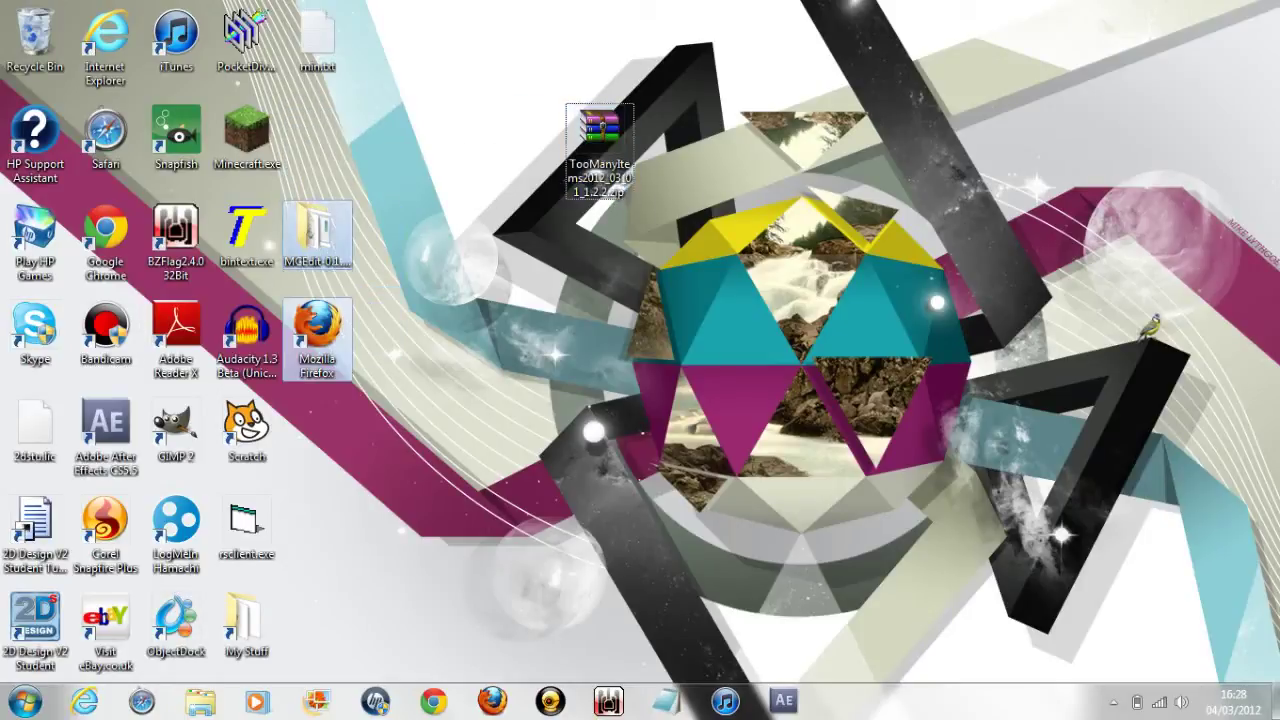
left_click_drag(317, 230, 317, 135)
left_click_drag(599, 130, 1094, 140)
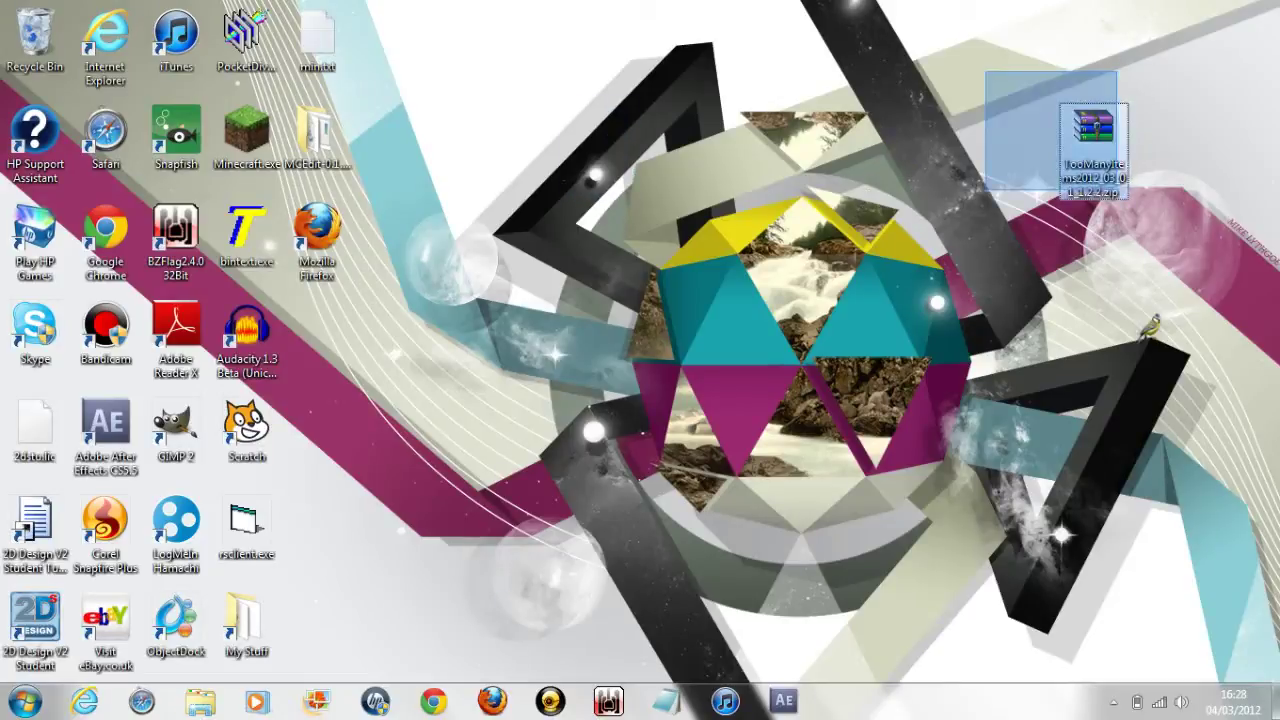
left_click_drag(984, 68, 1055, 230)
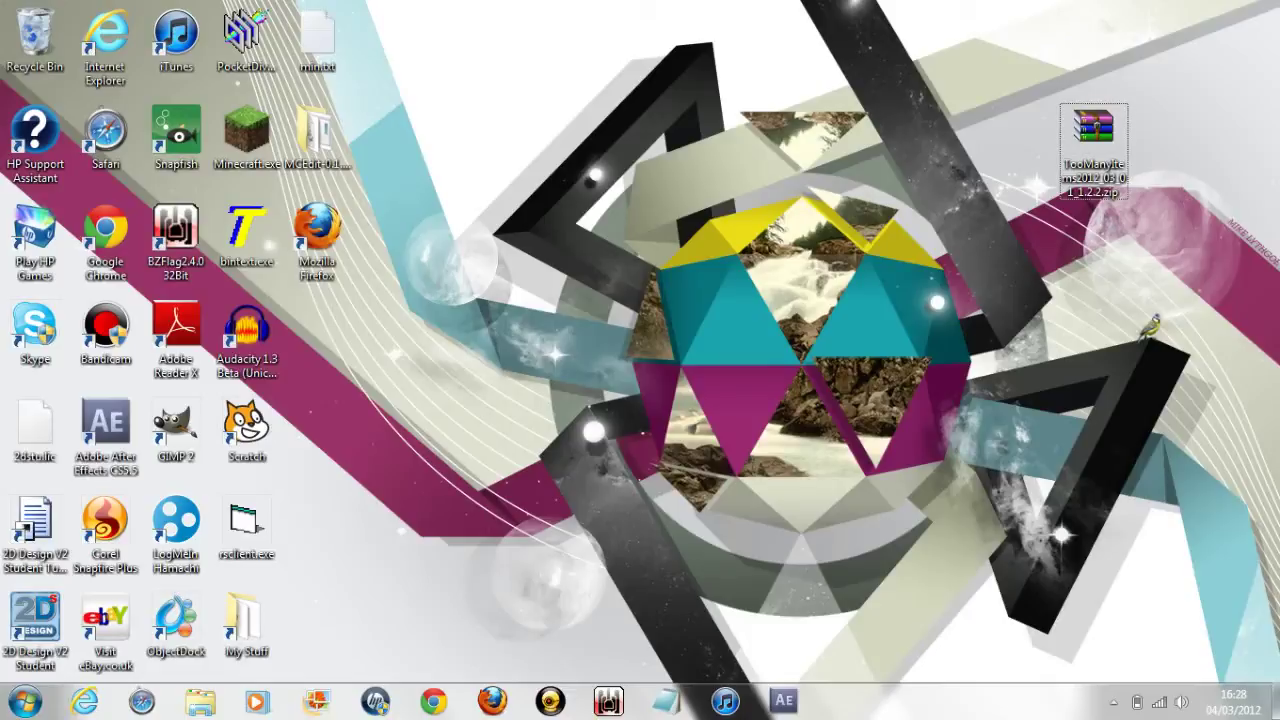
Search %appdata% from the Start menu to open the Roaming folder
left_click(24, 701)
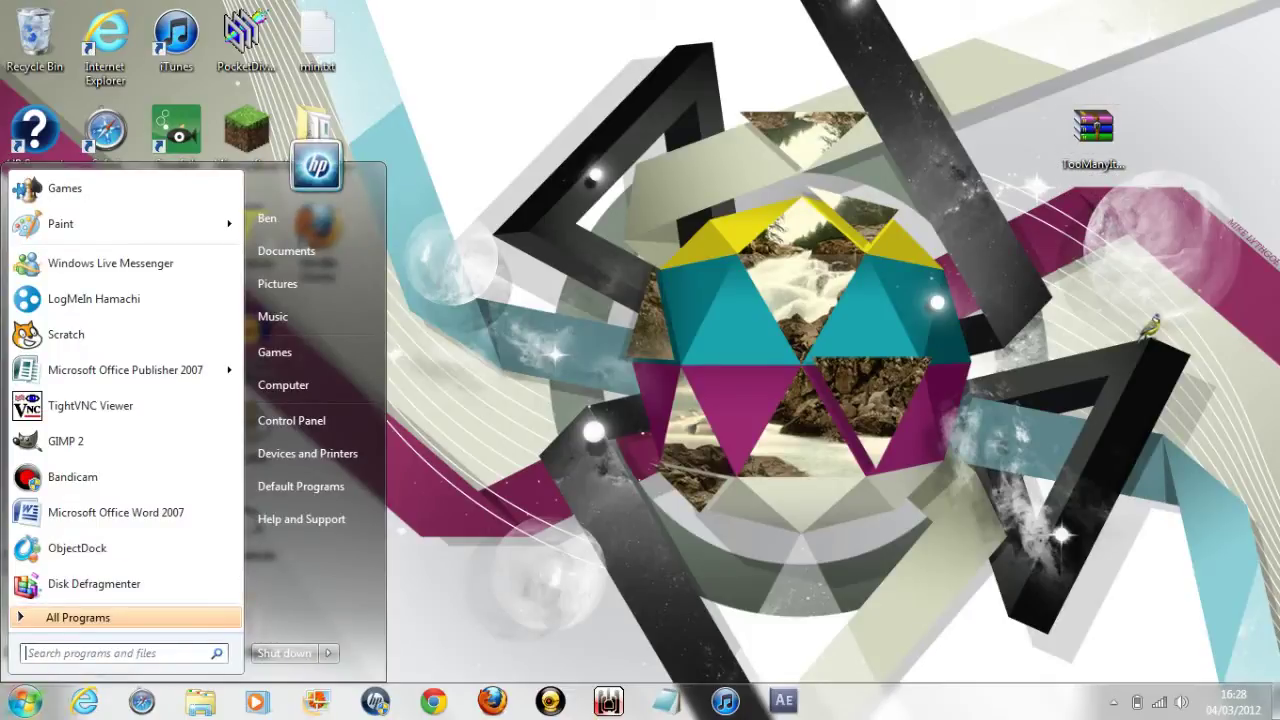
type("%appdata")
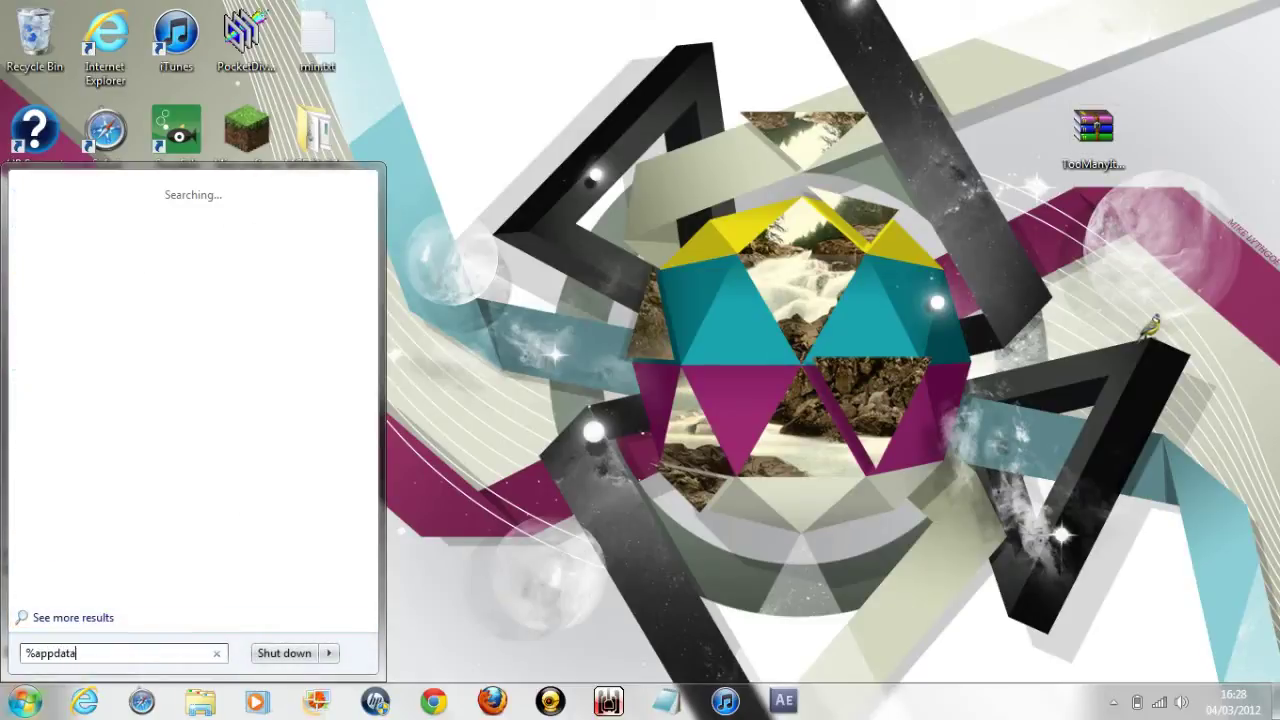
type("%")
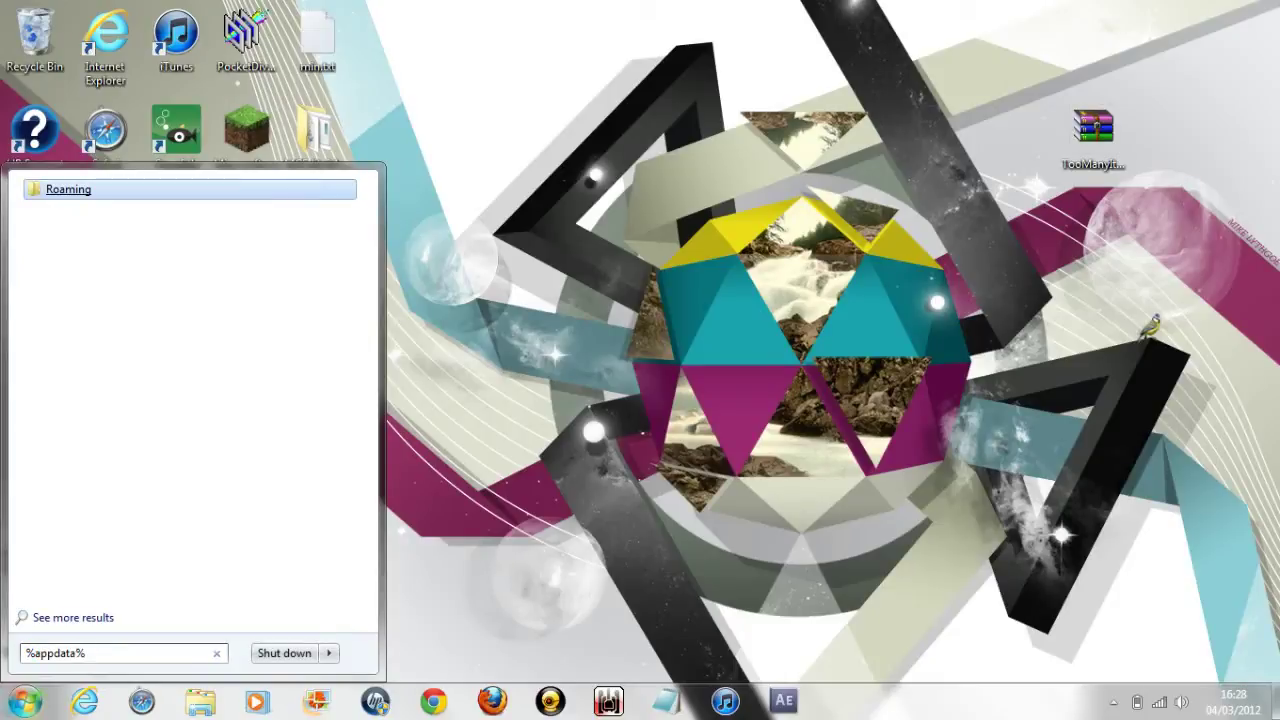
key("Return")
Open Local Disk (C:) and turn on hidden files in Folder Options
key("super")
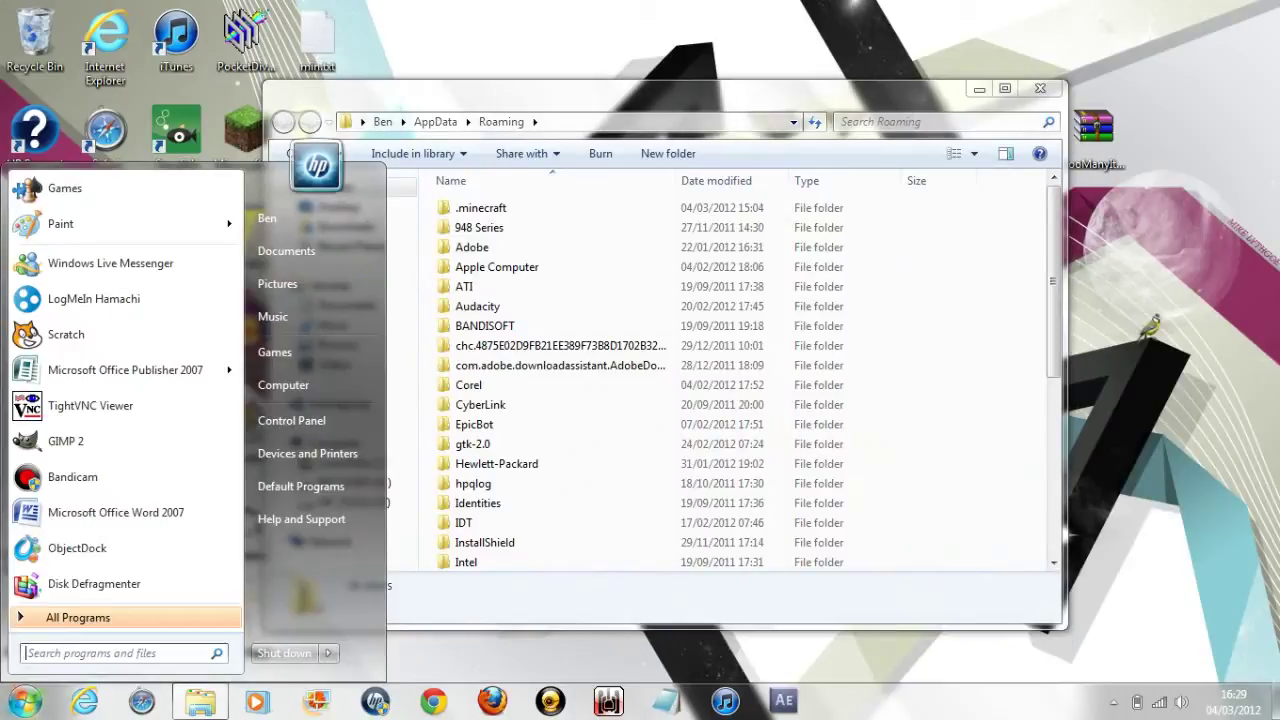
left_click(284, 385)
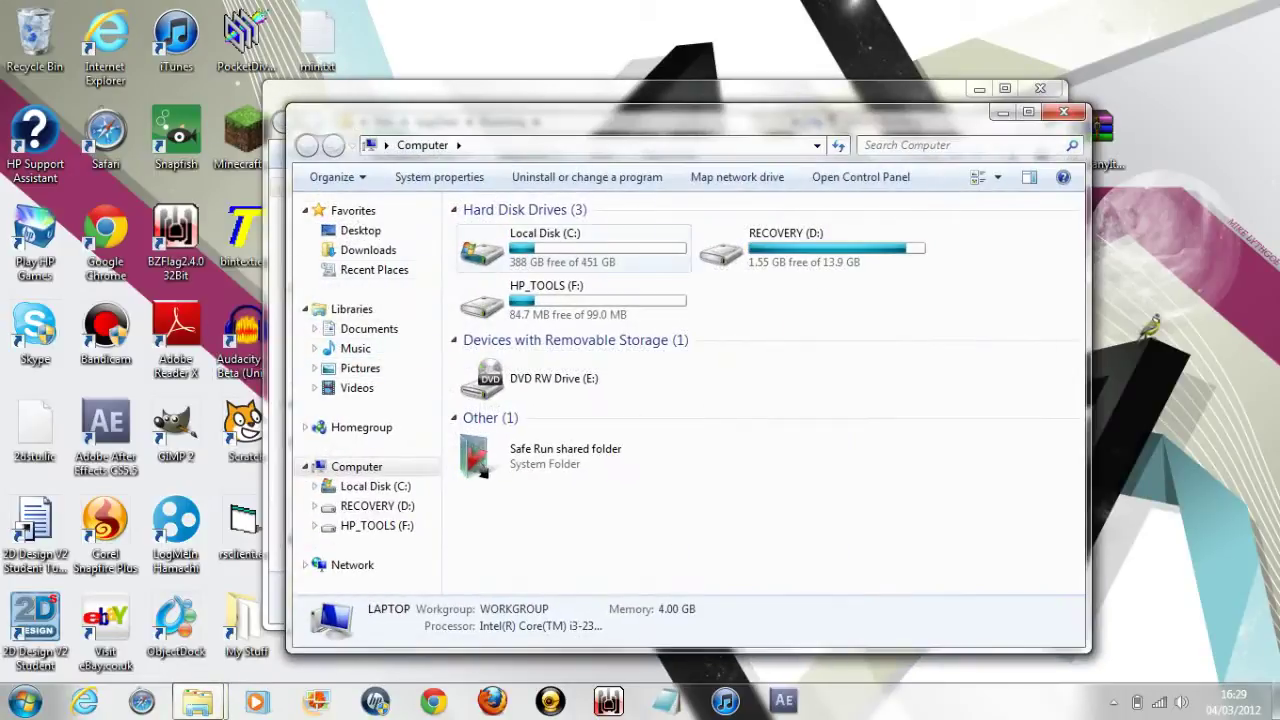
double_click(560, 248)
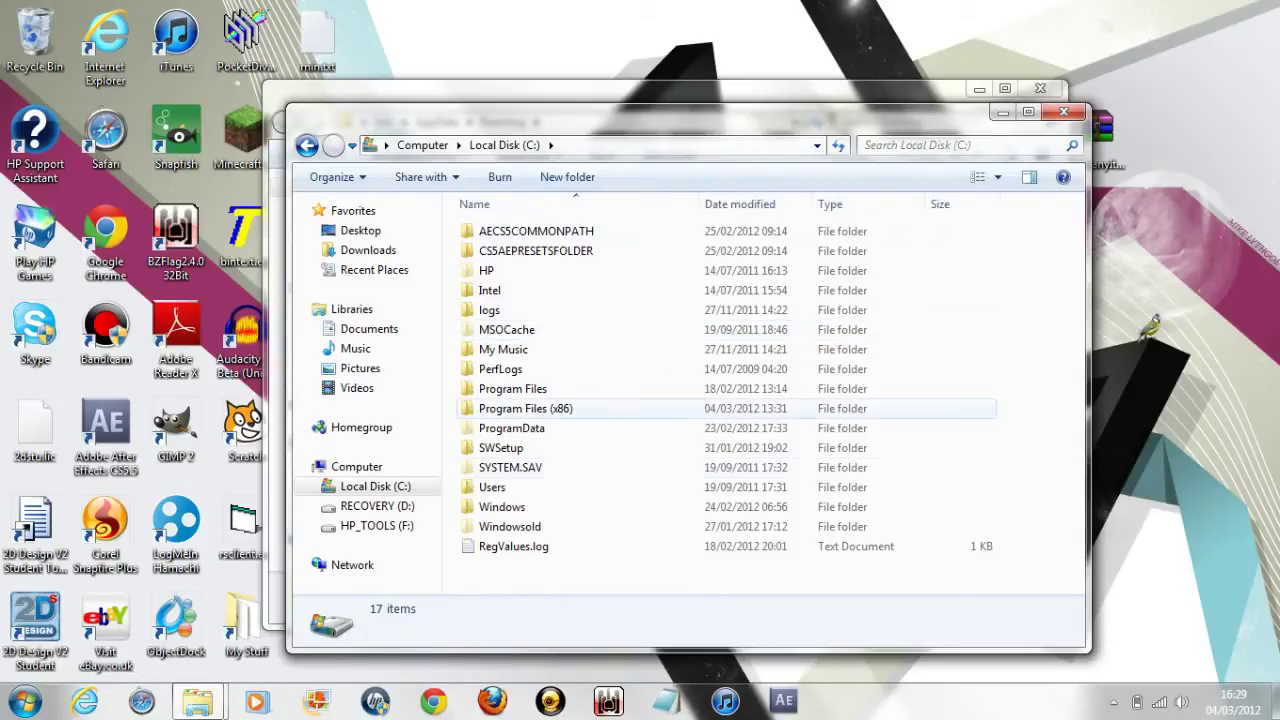
key("alt+t")
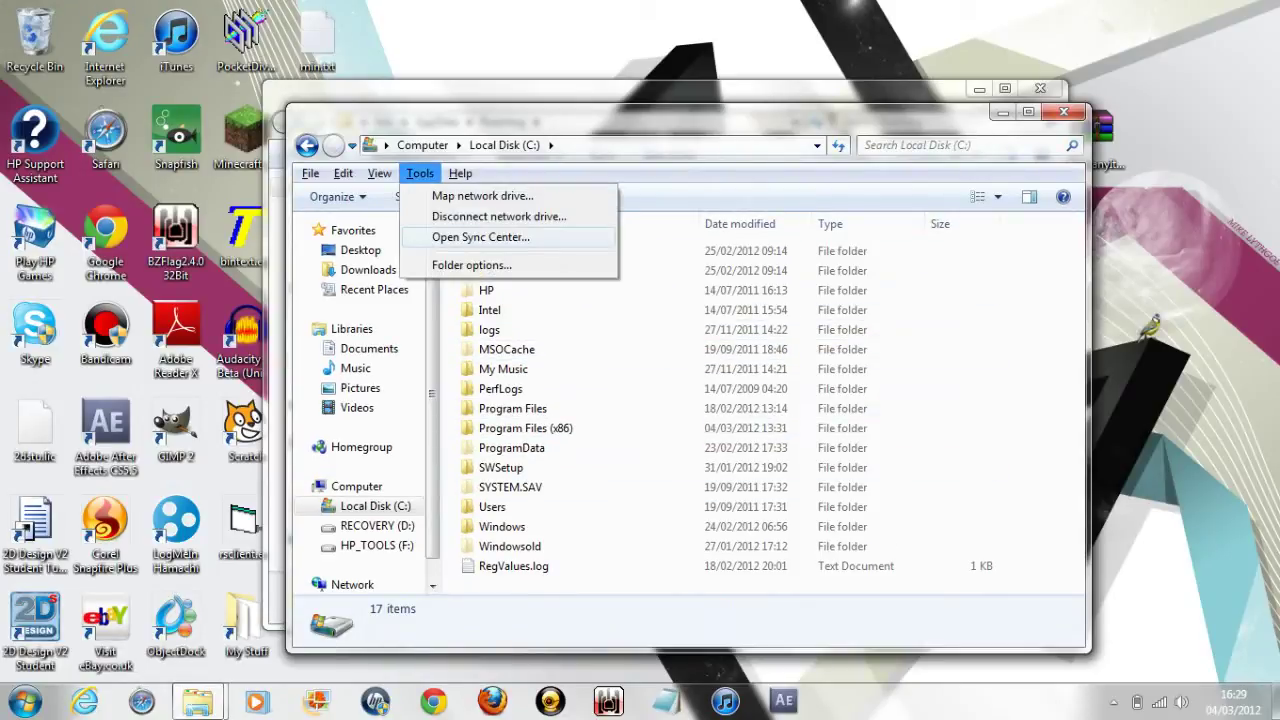
key("o")
key("ctrl+Tab")
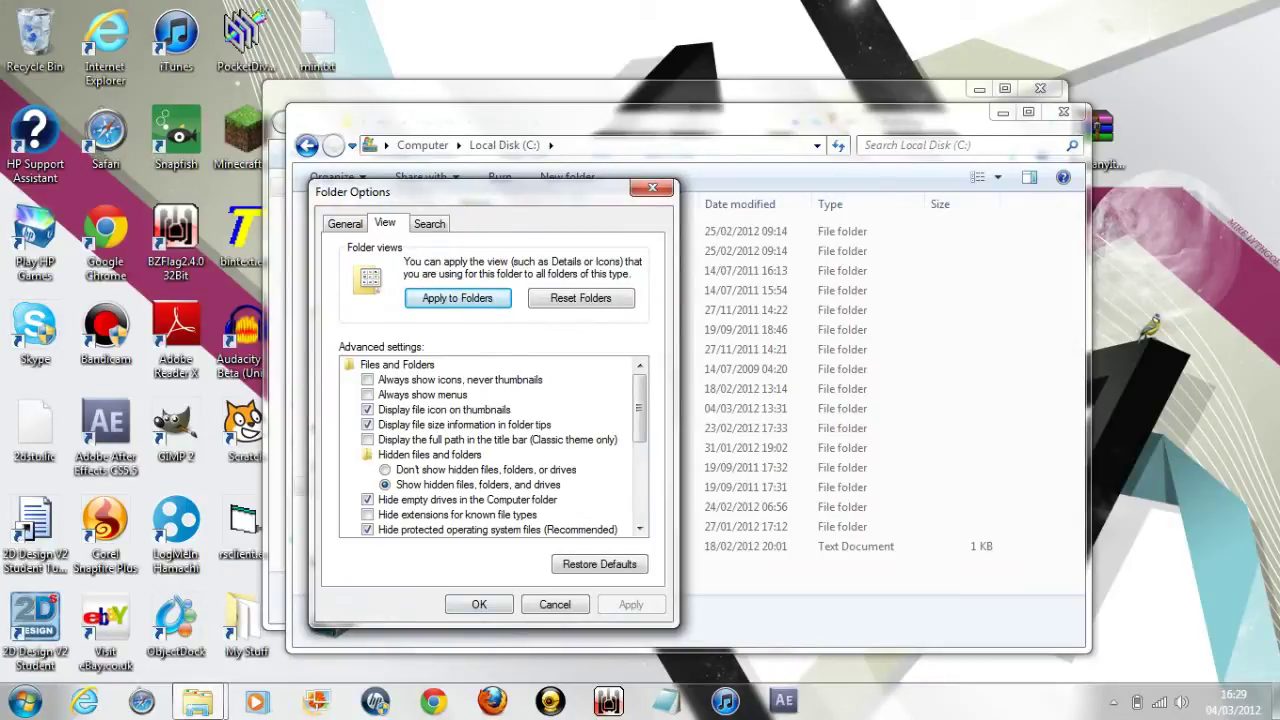
left_click(479, 604)
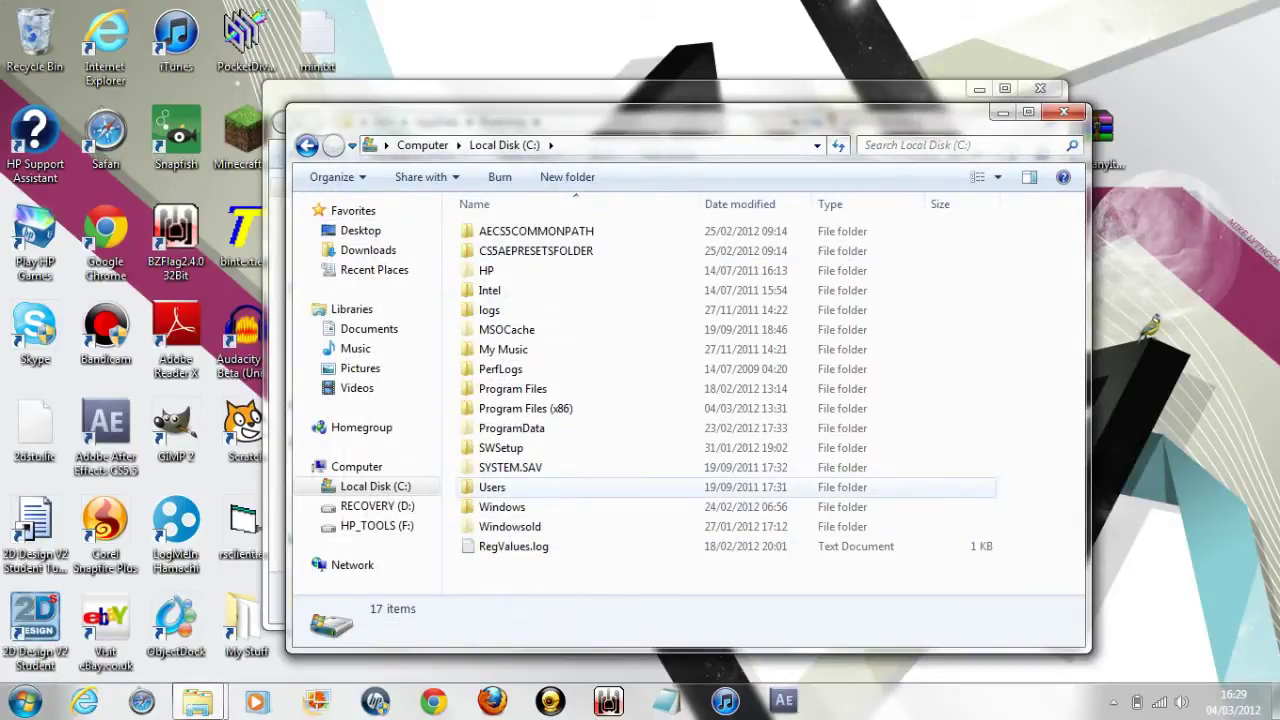
Browse Users > user > AppData > Roaming to reach .minecraft
left_click(510, 467)
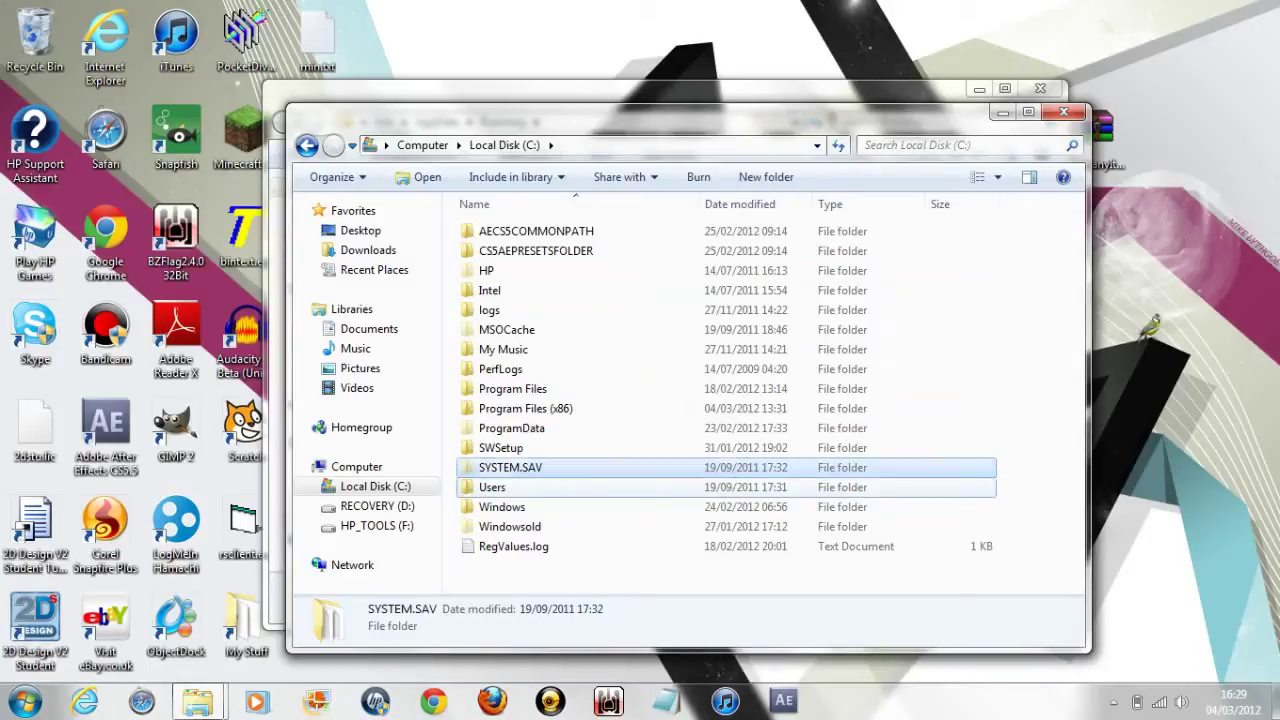
double_click(492, 487)
double_click(488, 231)
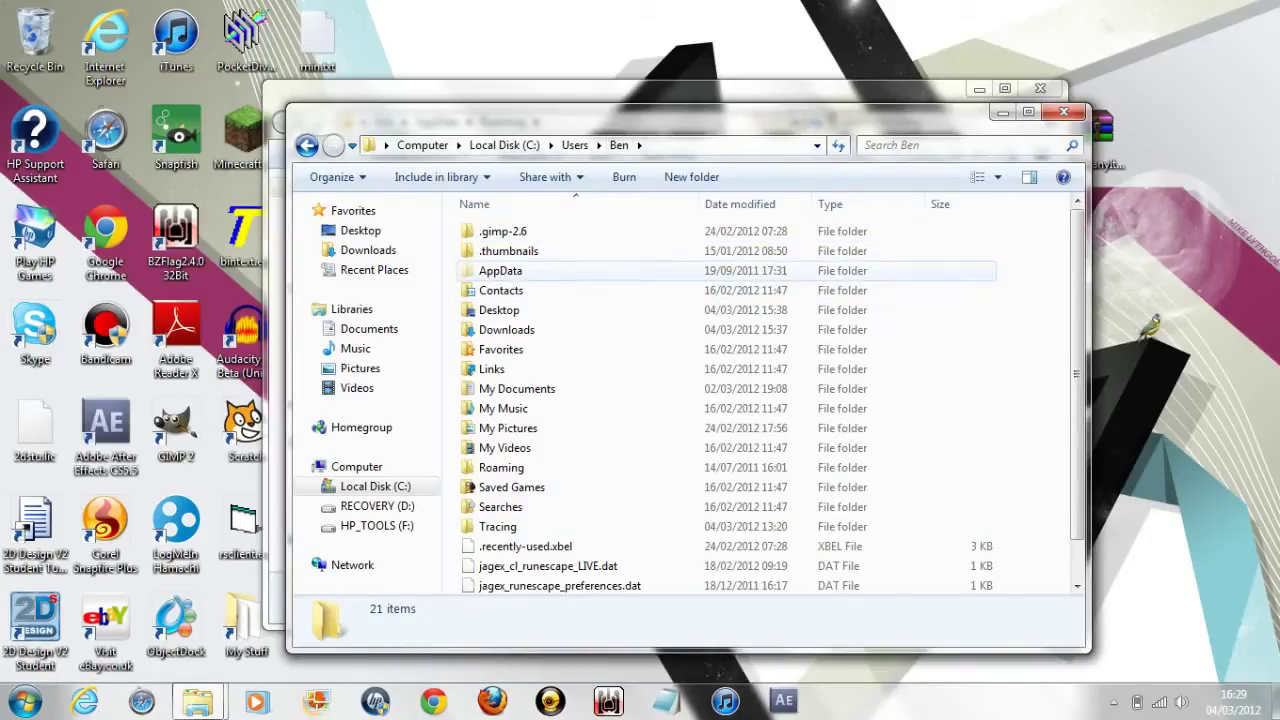
double_click(500, 270)
double_click(500, 270)
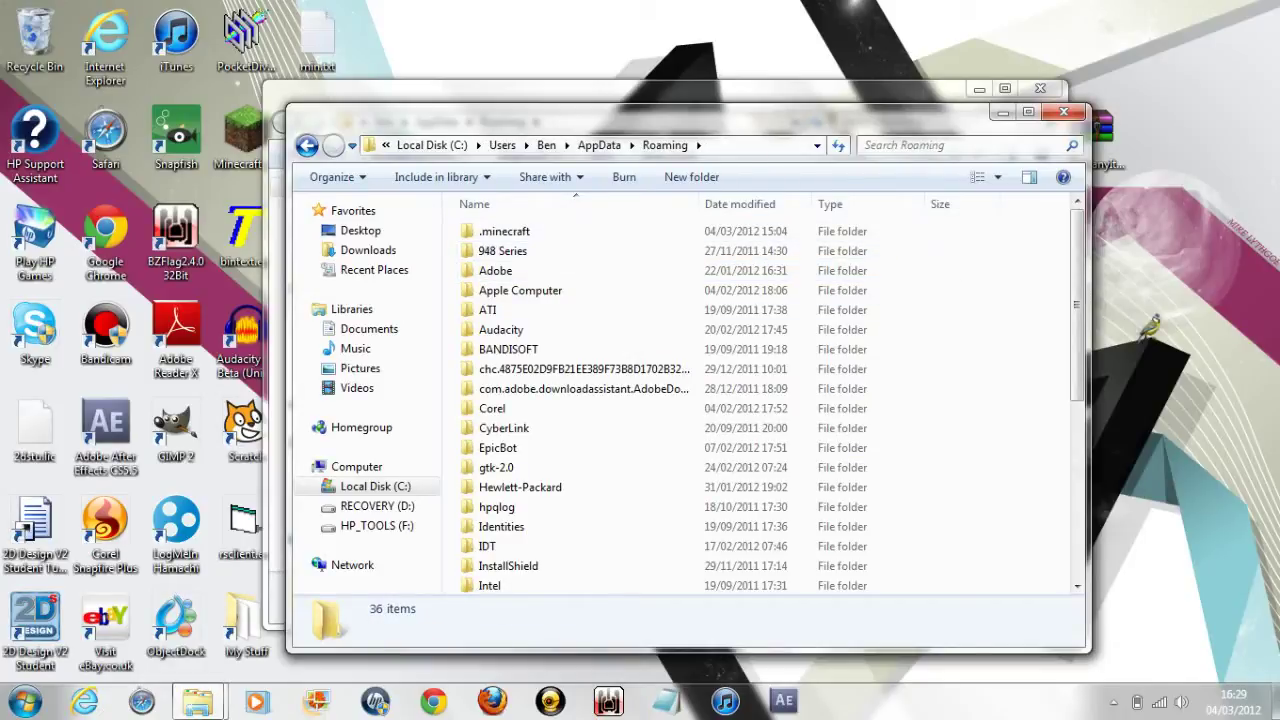
Open .minecraft\bin and rename minecraft - Copy.jar to minecraft - Fresh.jar
double_click(480, 207)
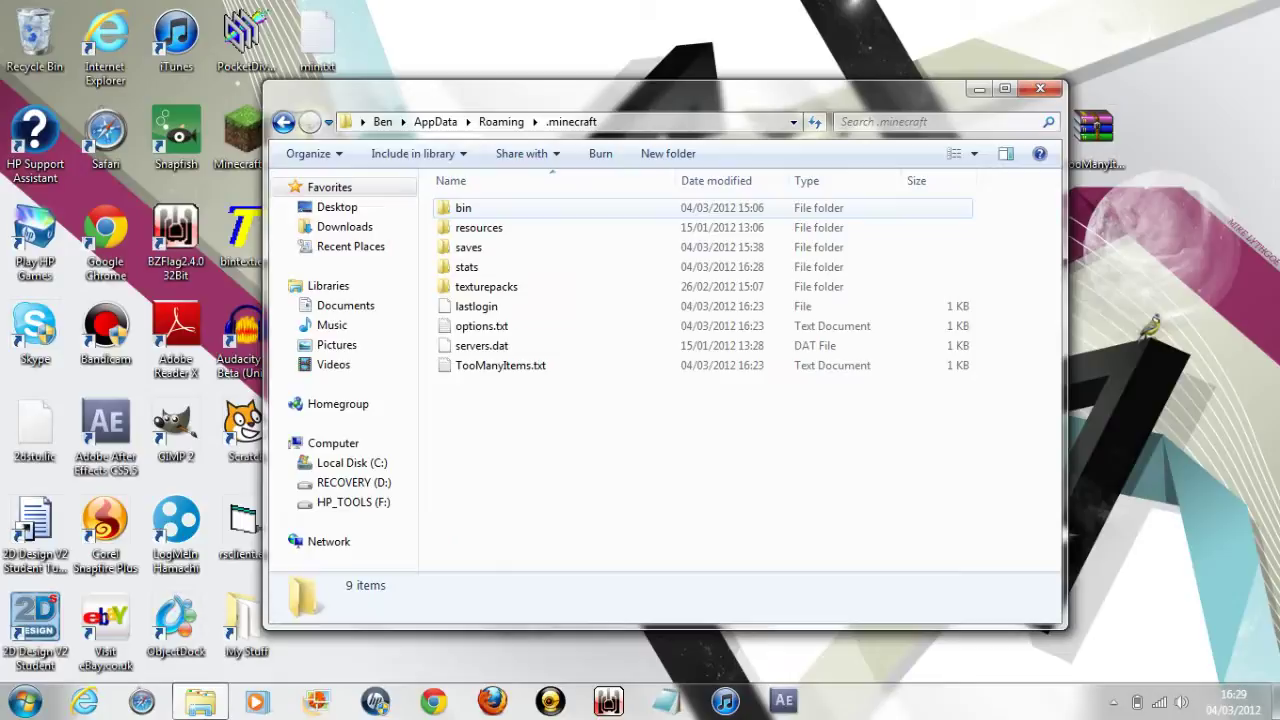
double_click(463, 207)
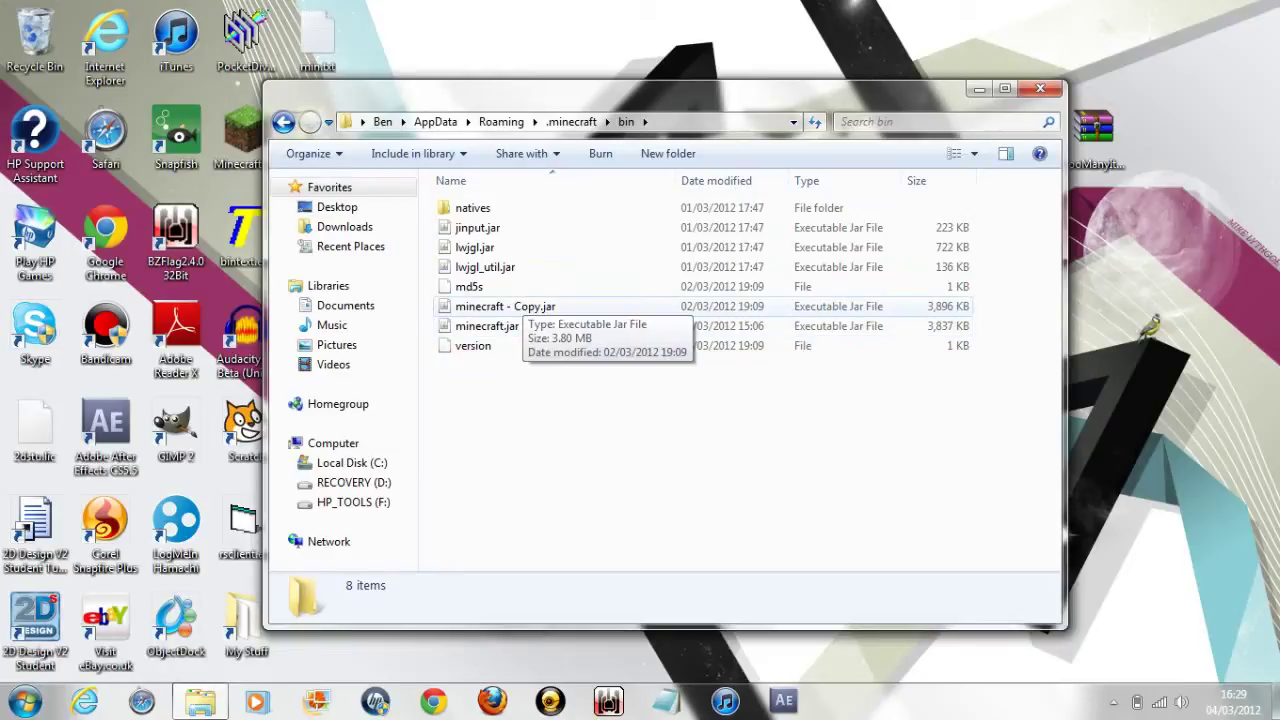
left_click(505, 306)
right_click(528, 306)
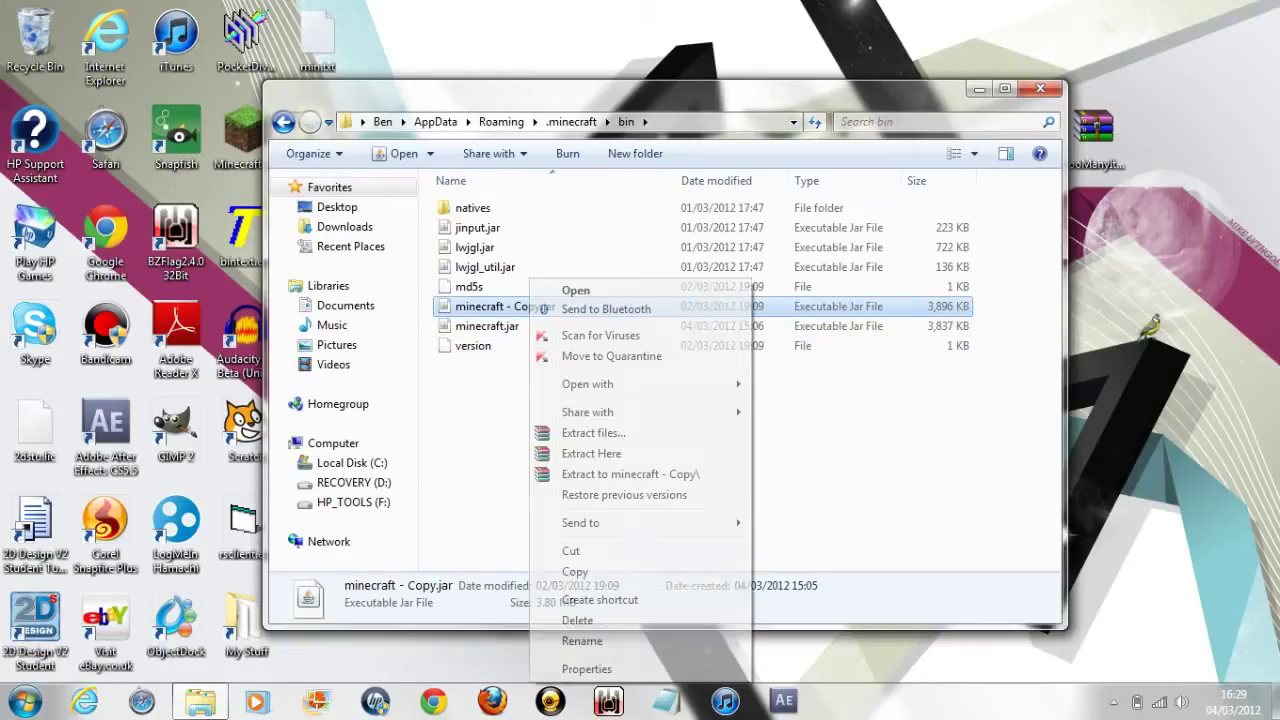
left_click(582, 640)
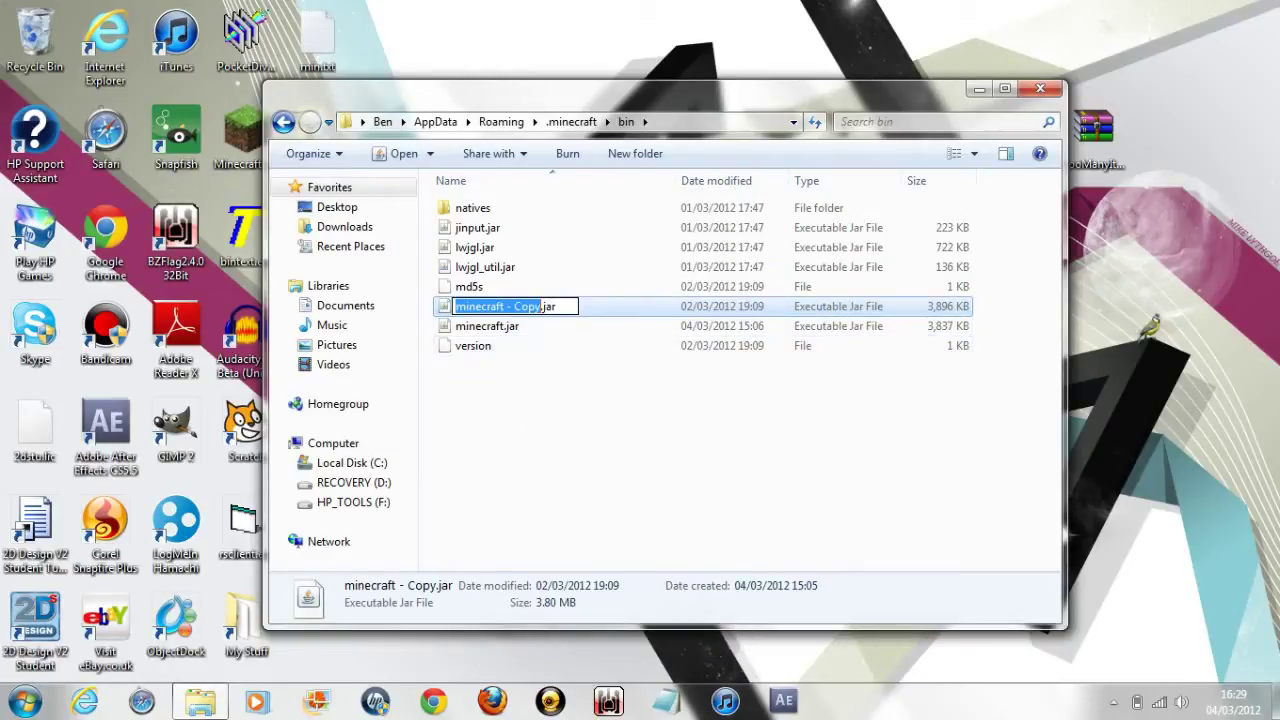
double_click(526, 306)
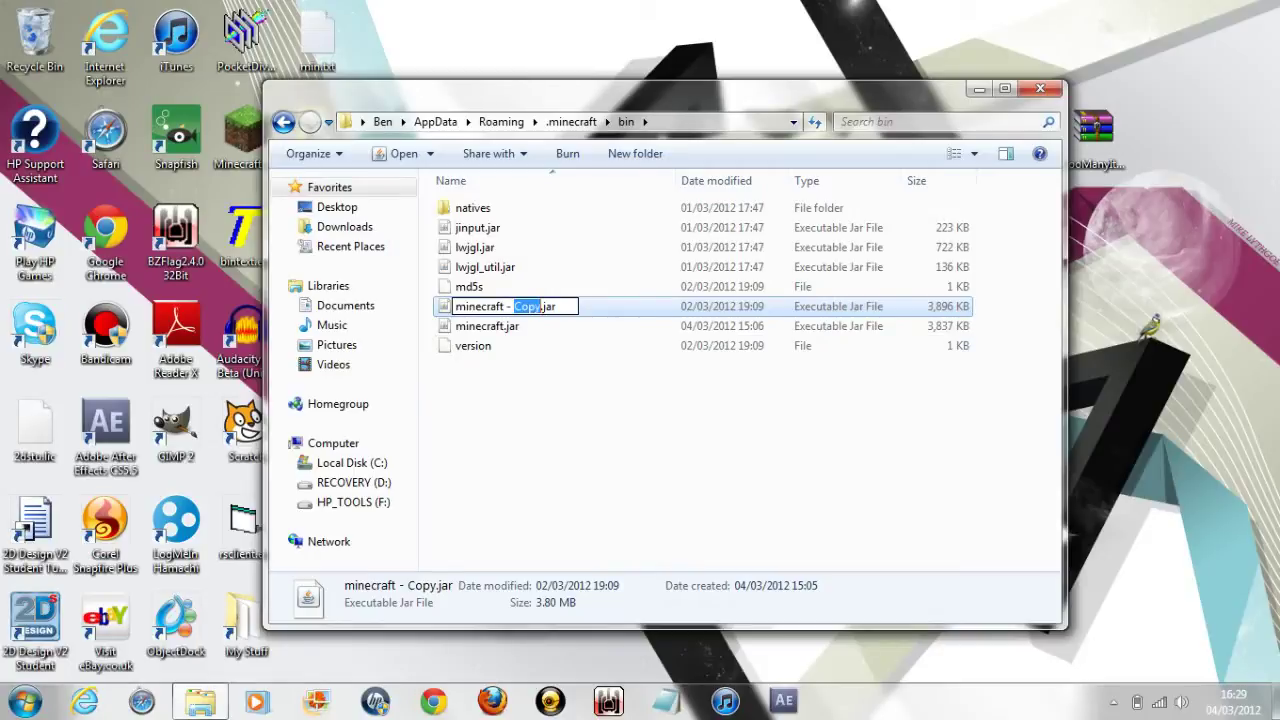
type("Fresh")
key("Return")
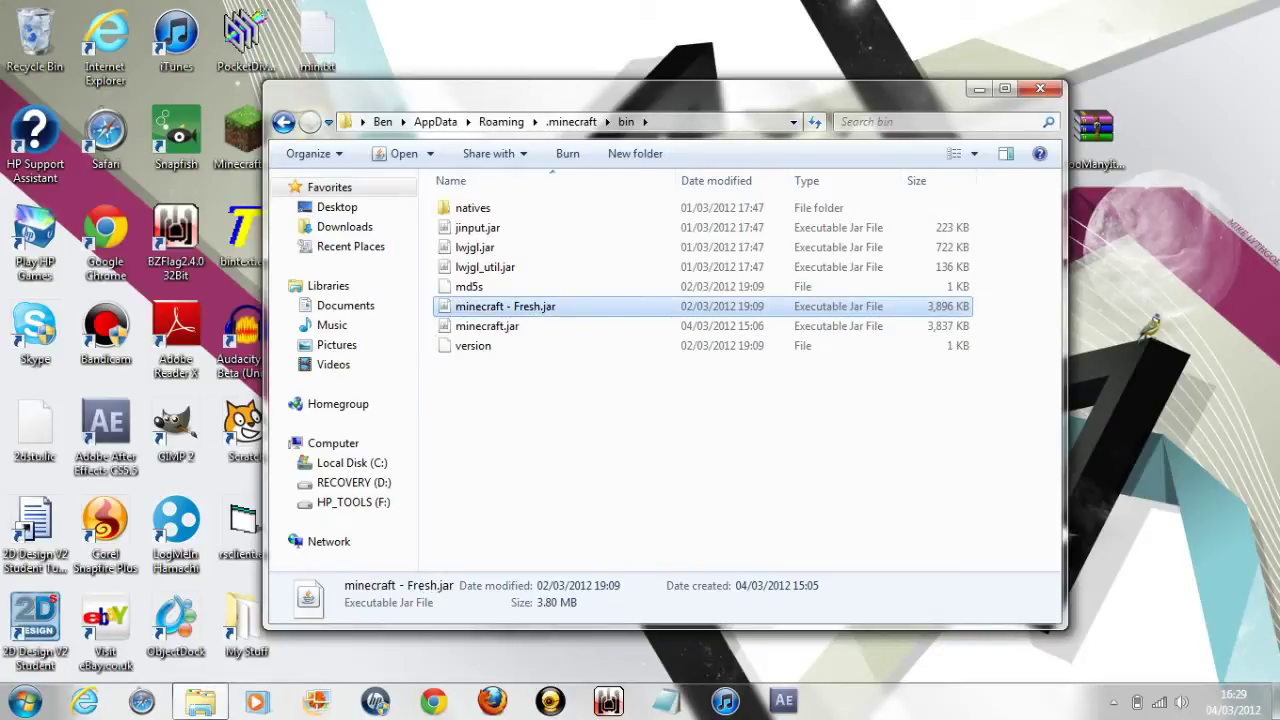
Select minecraft.jar and check its context menu, leaving it selected
left_click(500, 326)
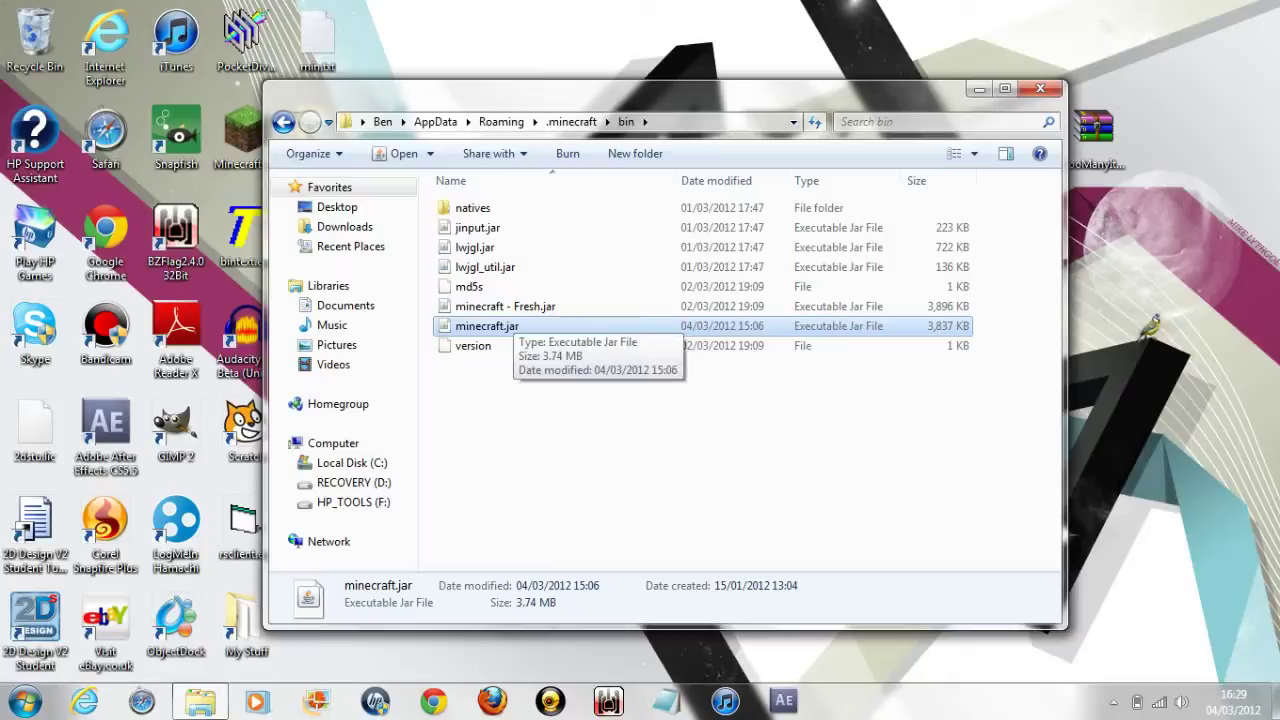
left_click(500, 306)
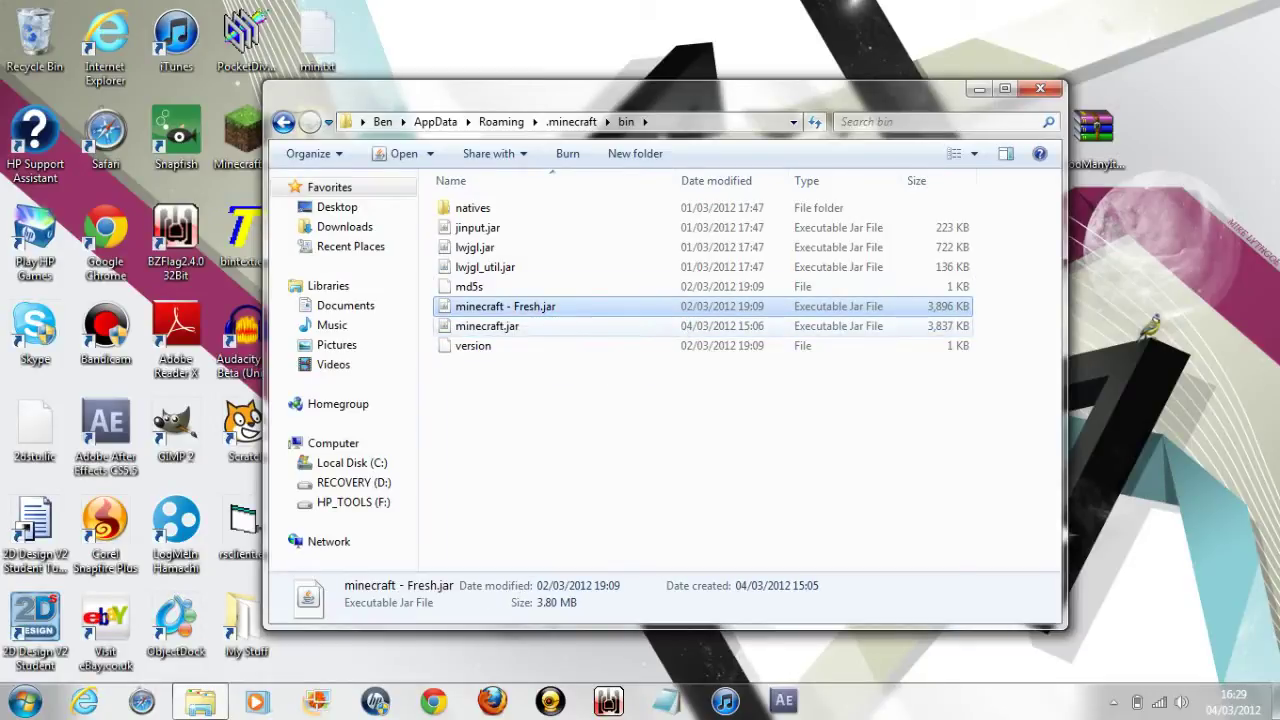
left_click(500, 326)
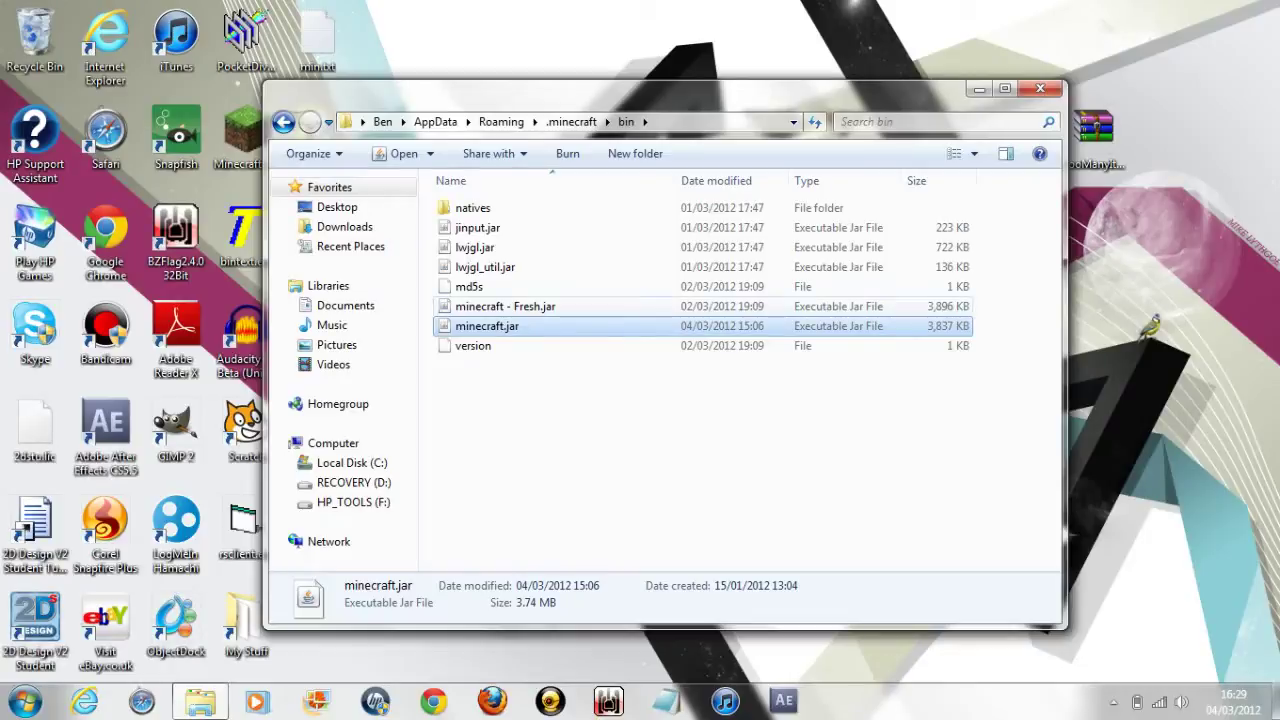
left_click(500, 306)
right_click(510, 326)
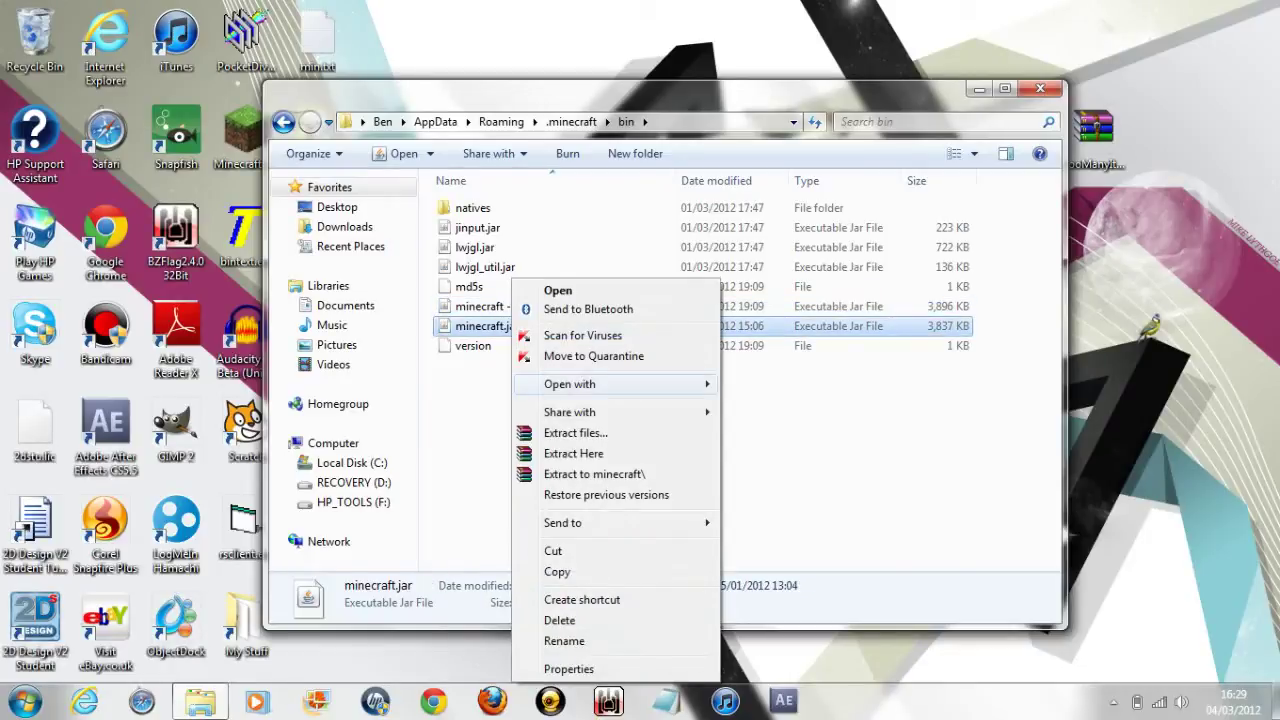
left_click(527, 332)
left_click(520, 328)
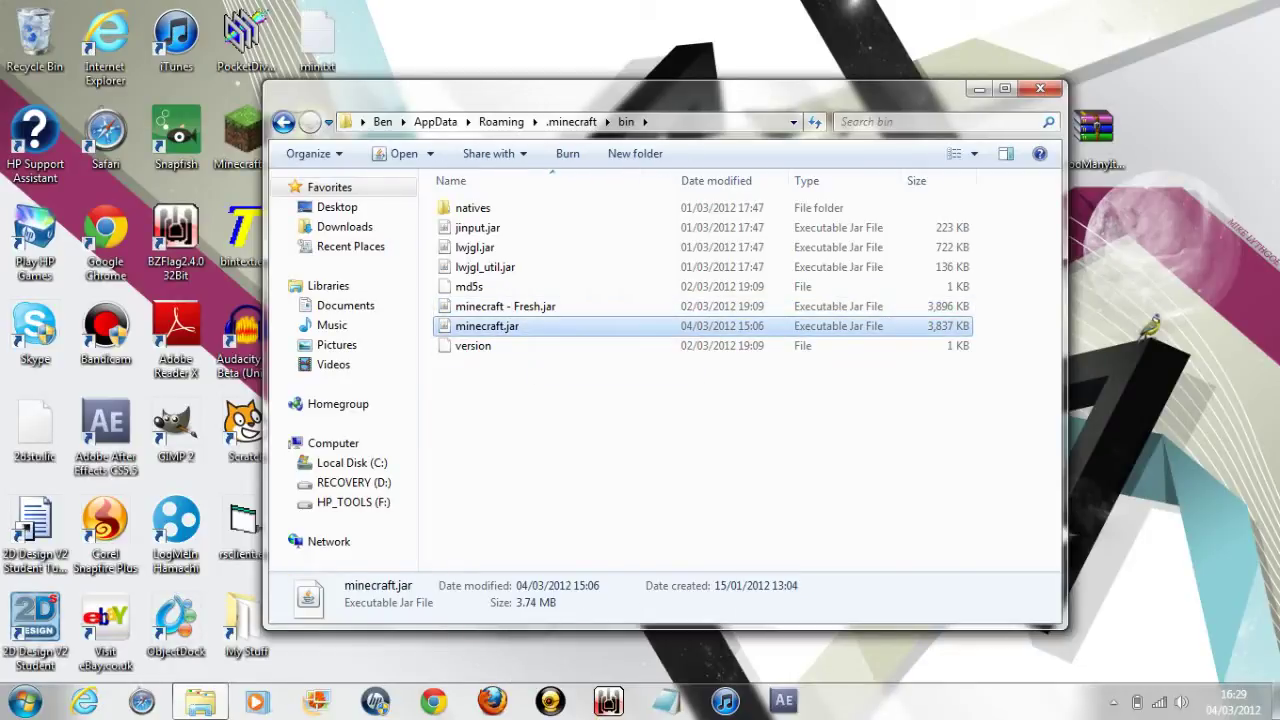
Delete the old minecraft.jar and rename minecraft - Fresh.jar to minecraft.jar
key("Delete")
key("Return")
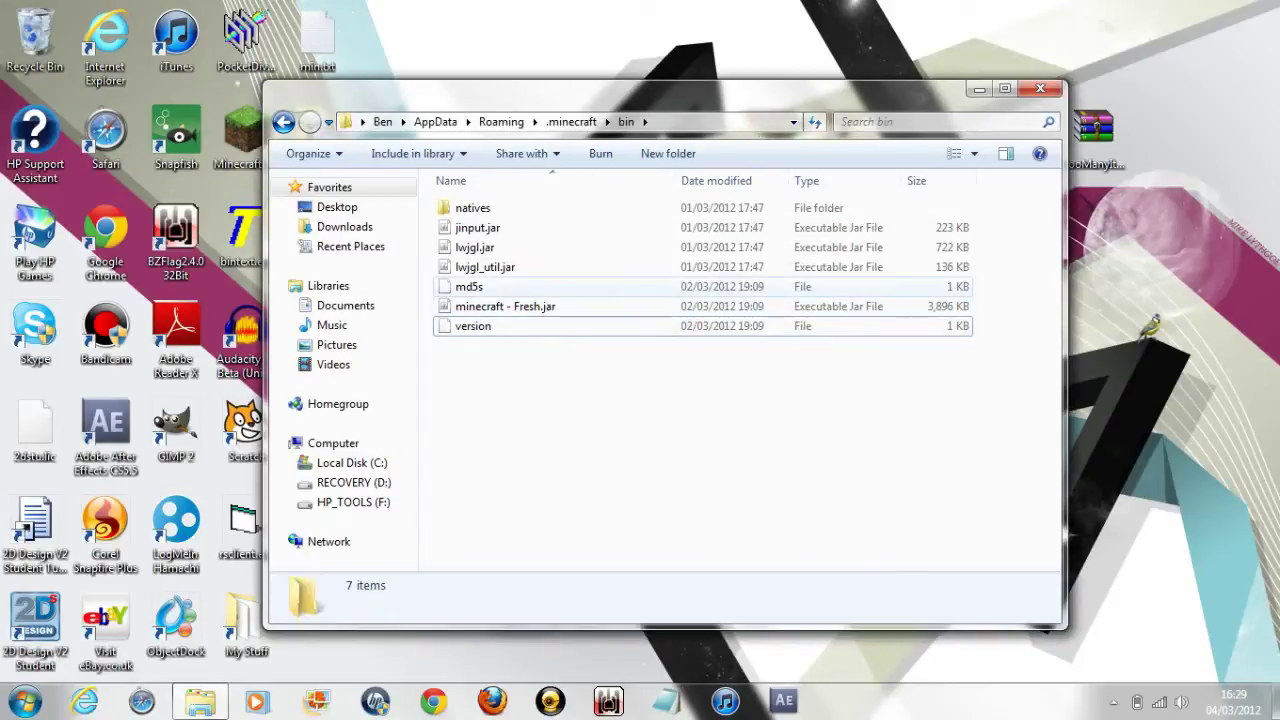
left_click(485, 306)
right_click(519, 306)
left_click(571, 641)
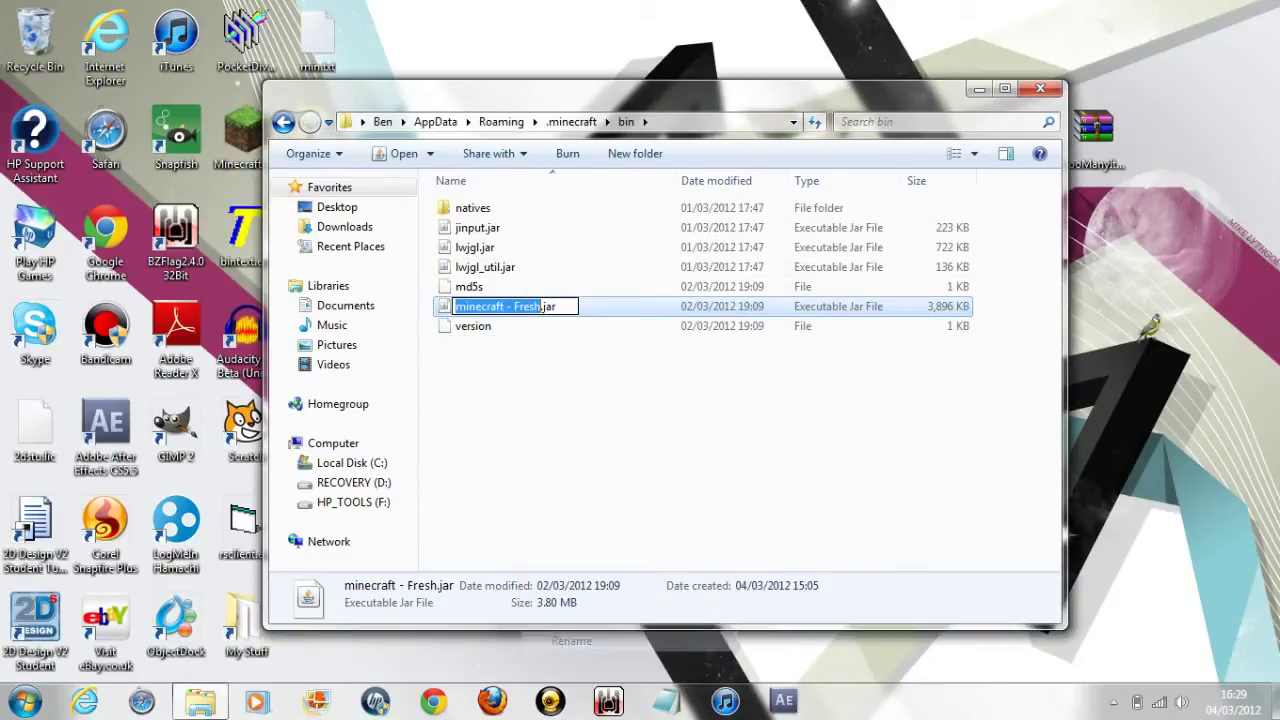
left_click_drag(508, 306, 543, 306)
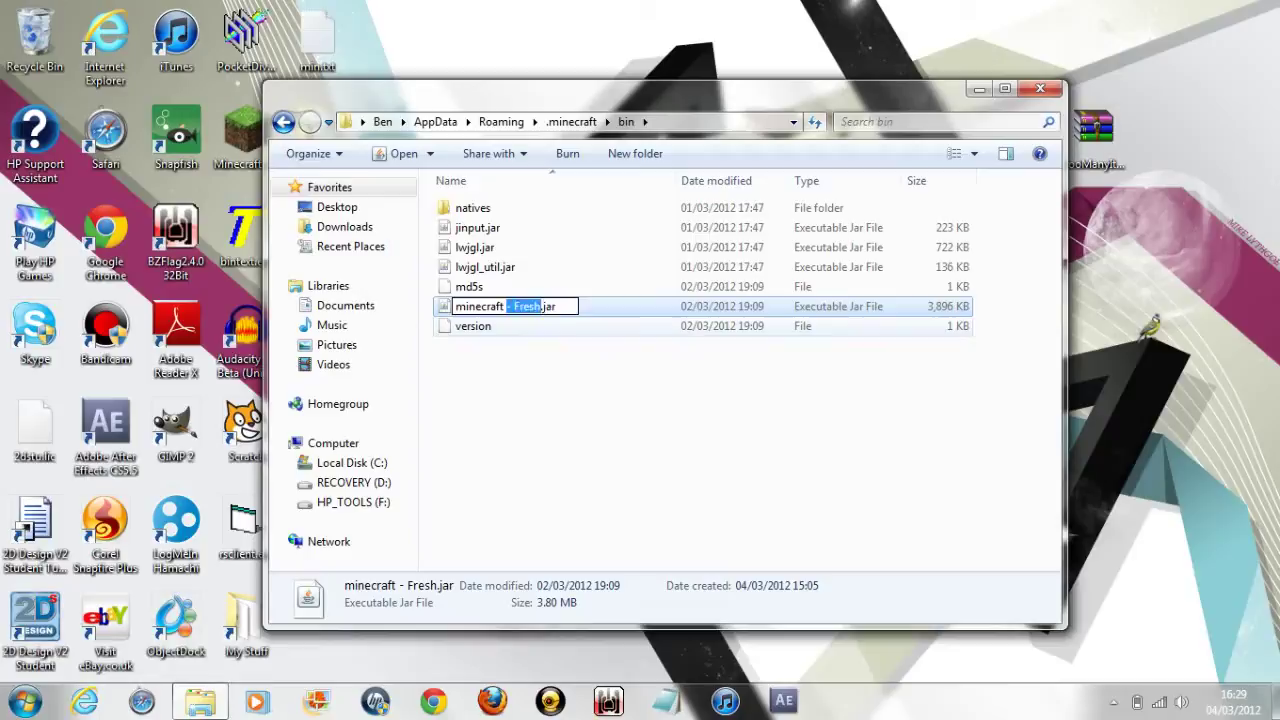
key("BackSpace")
key("Return")
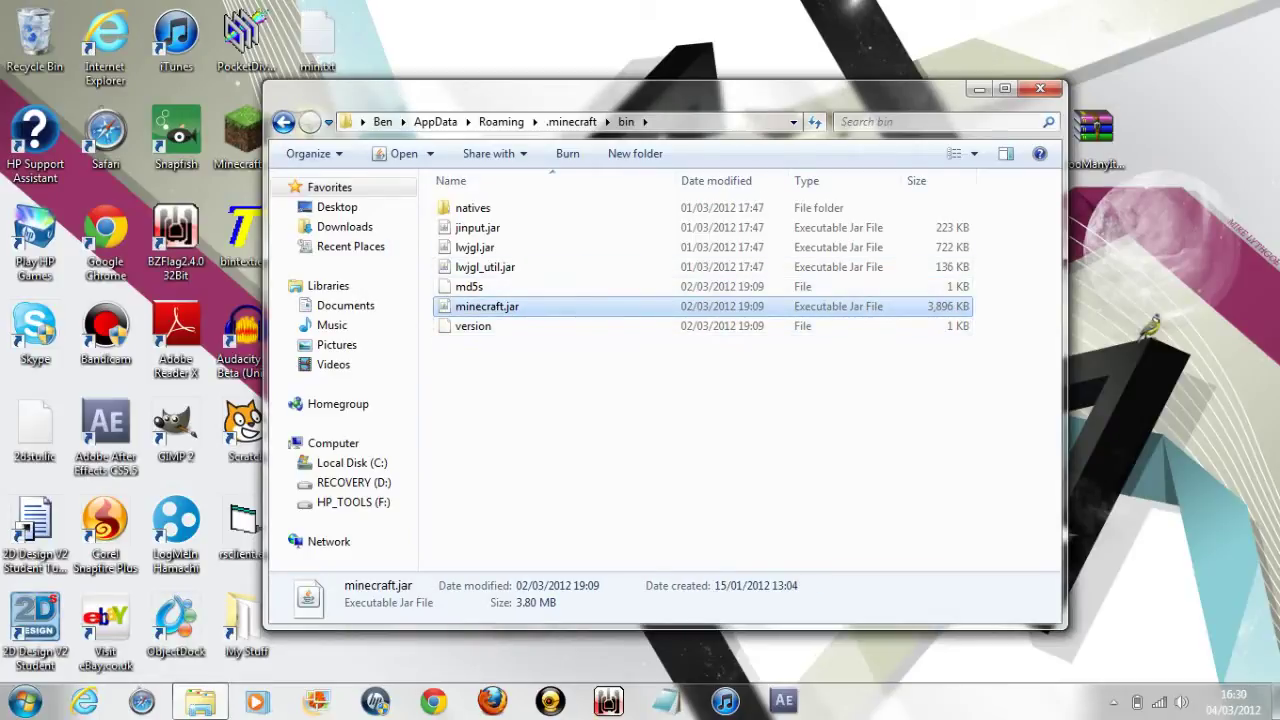
Paste a backup duplicate, minecraft - Copy.jar, and reselect the original minecraft.jar
left_click(650, 450)
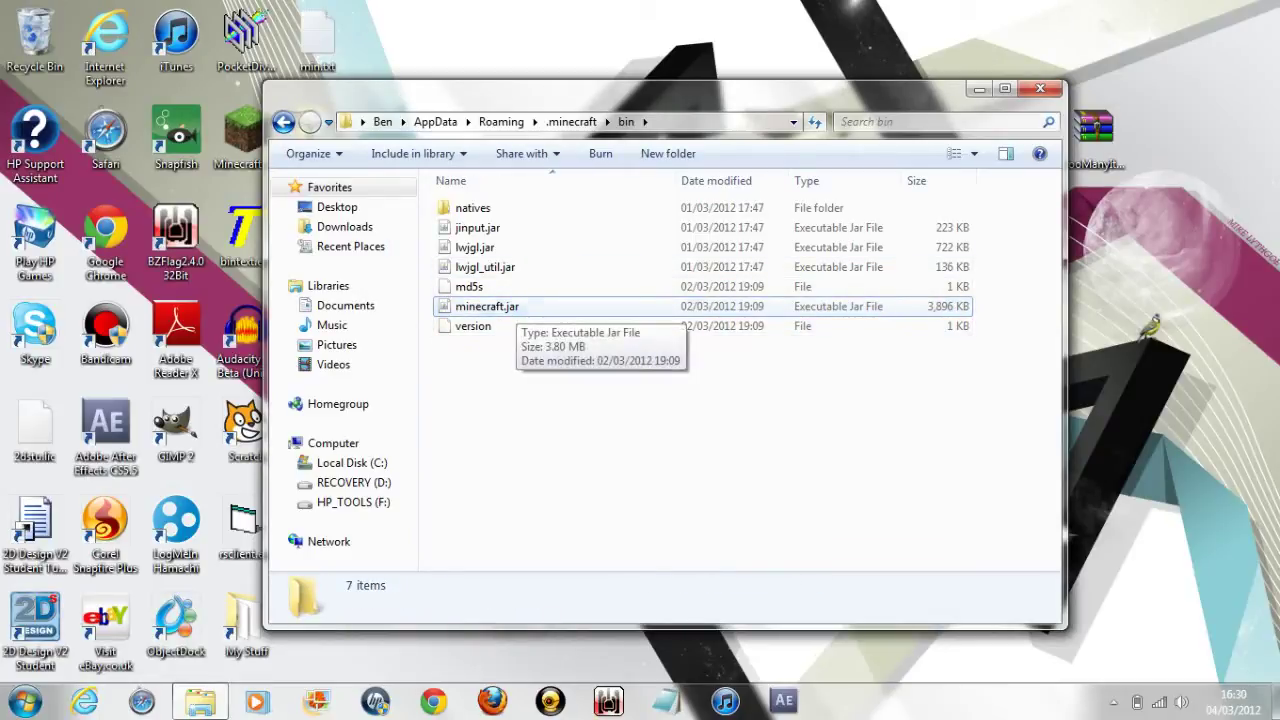
left_click(505, 310)
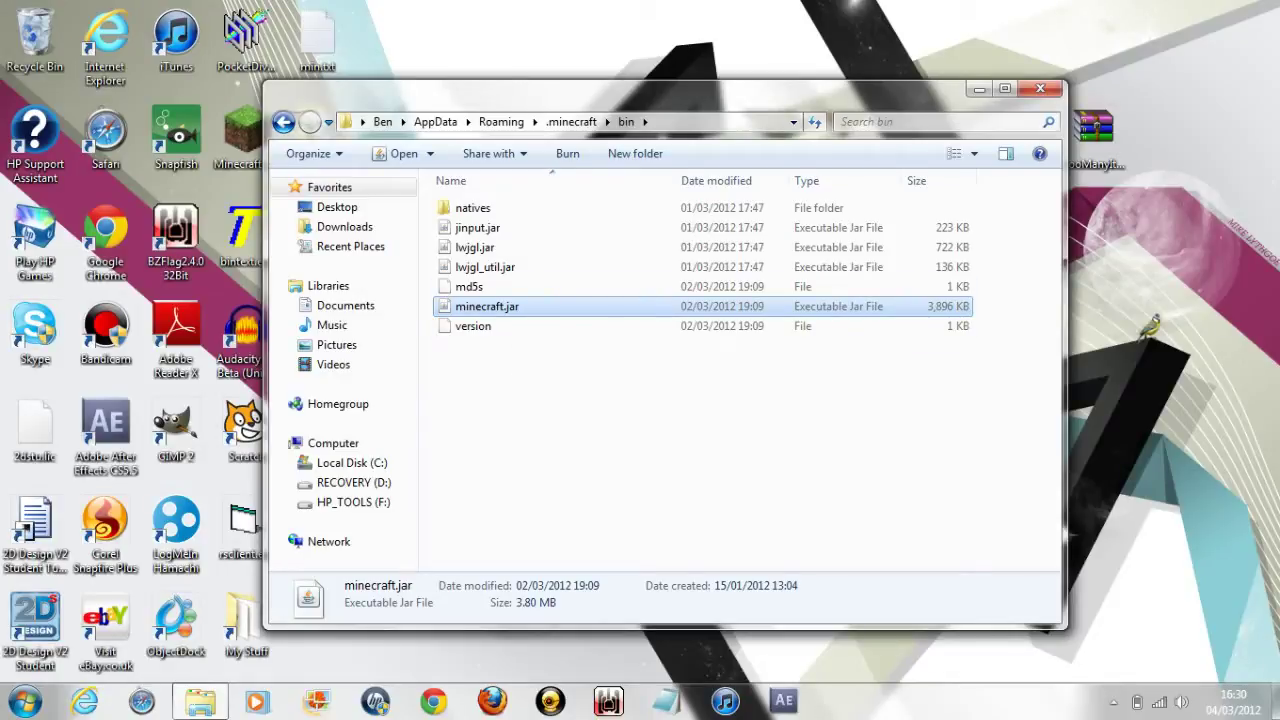
key("ctrl+v")
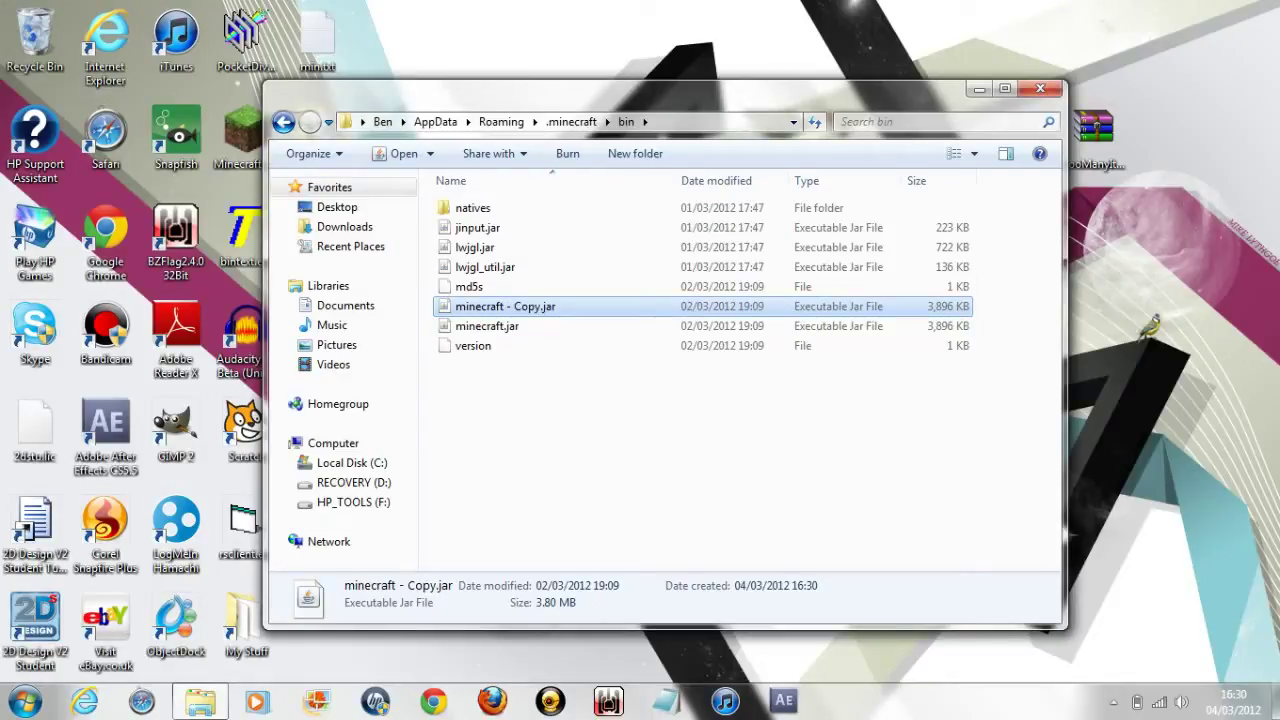
right_click(552, 306)
left_click(487, 326)
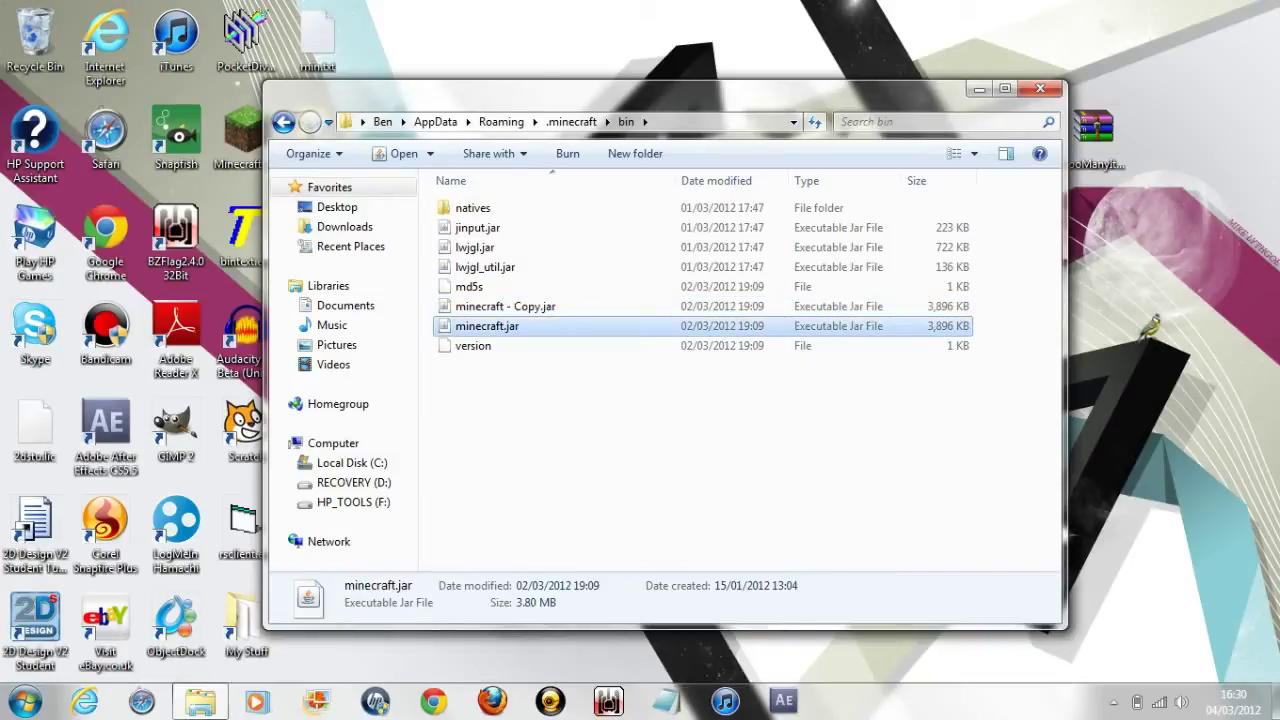
Open minecraft.jar in WinRAR and snap it beside the TooManyItems archive
right_click(492, 326)
mouse_move(551, 384)
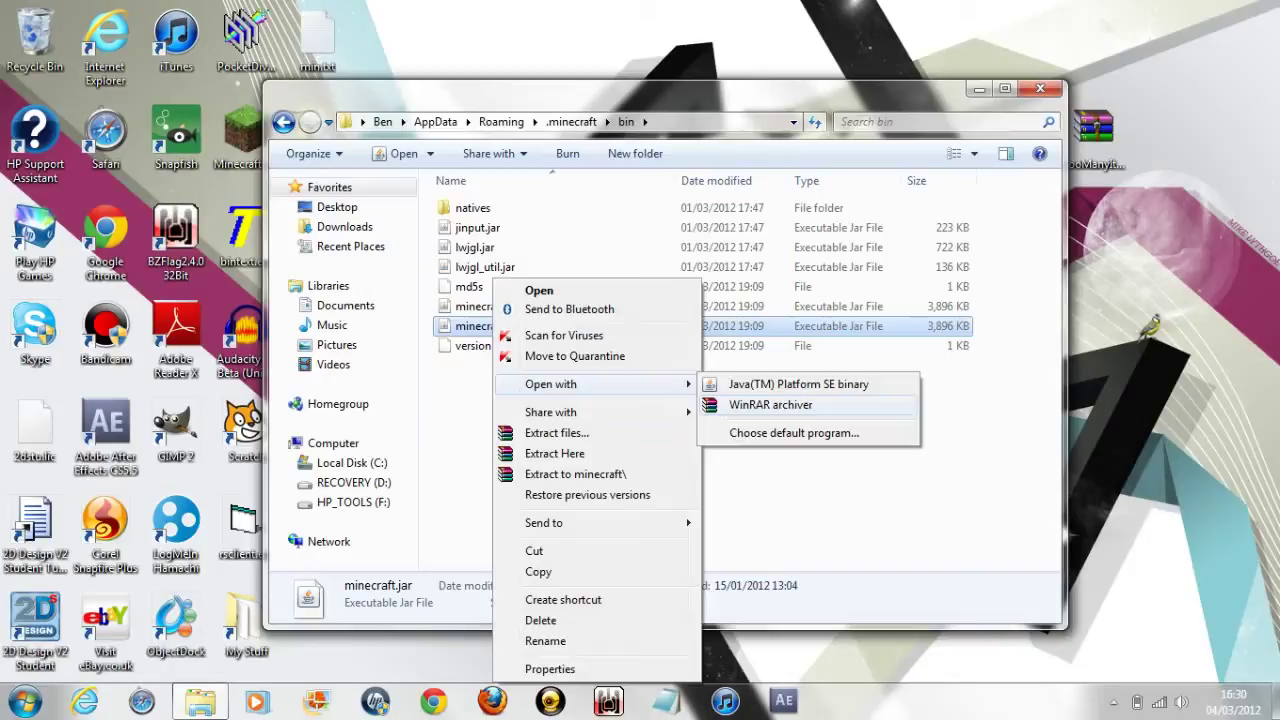
left_click(770, 405)
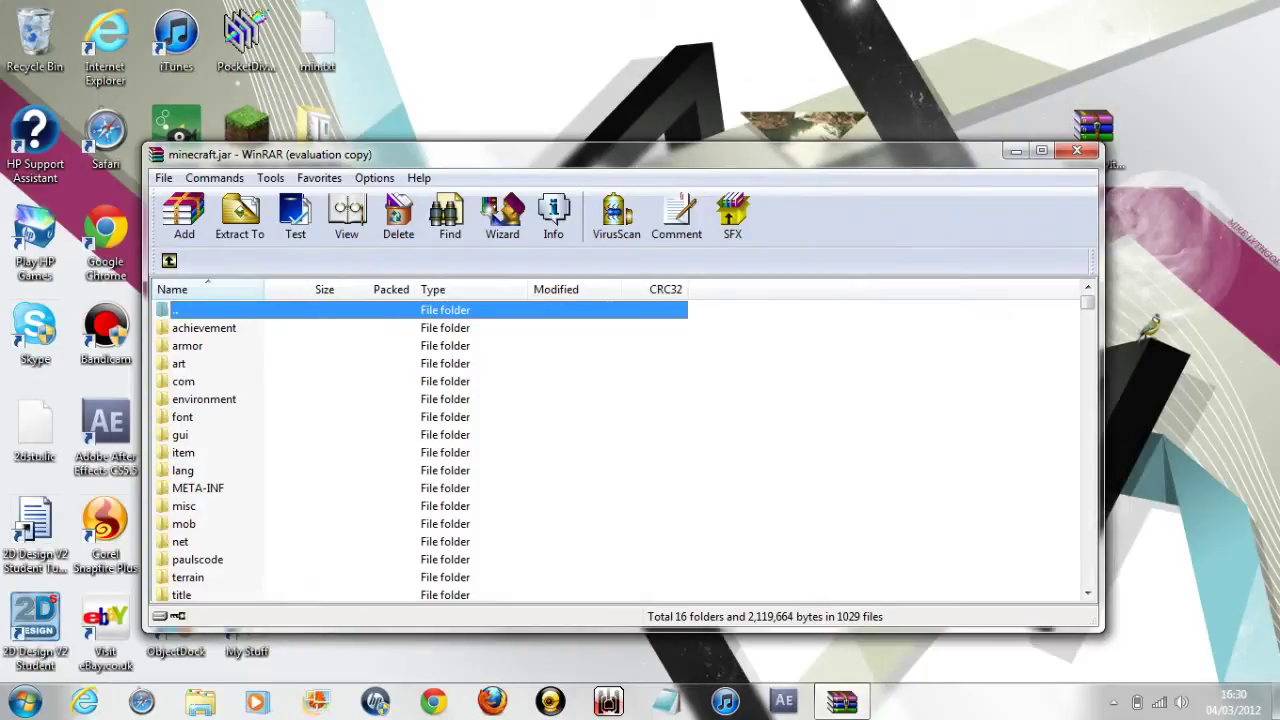
key("super+Left")
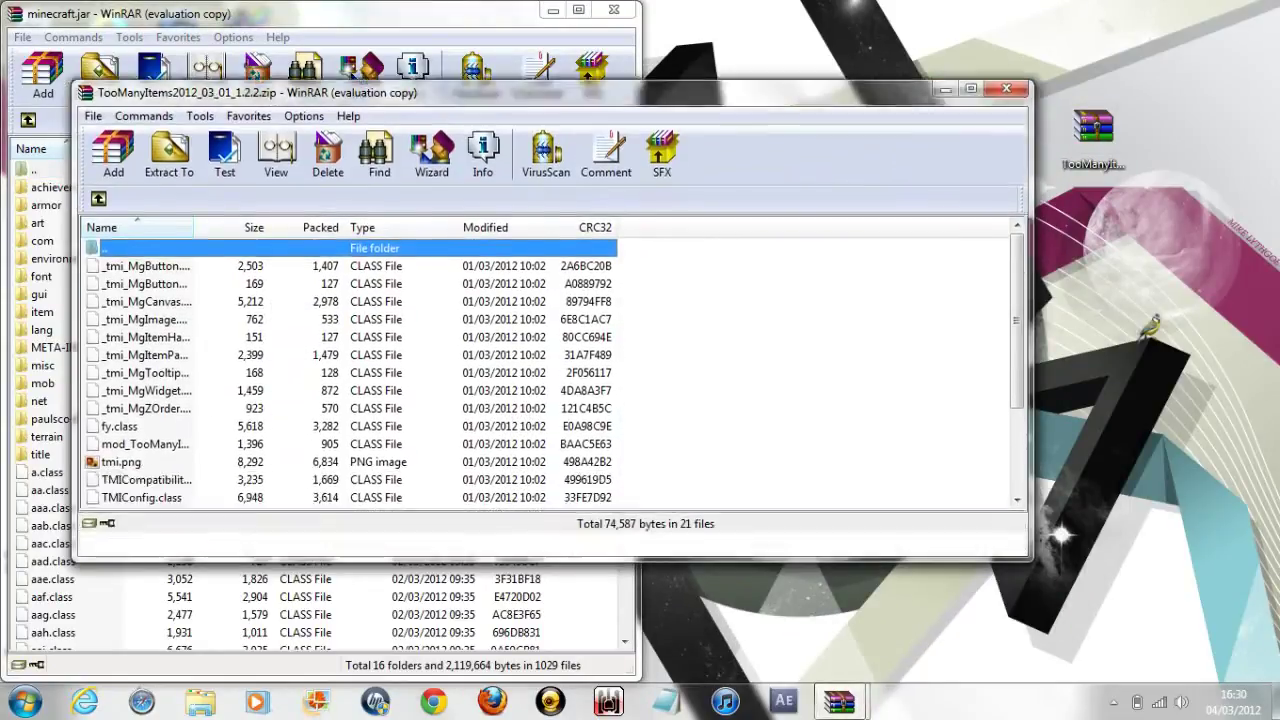
key("super+Right")
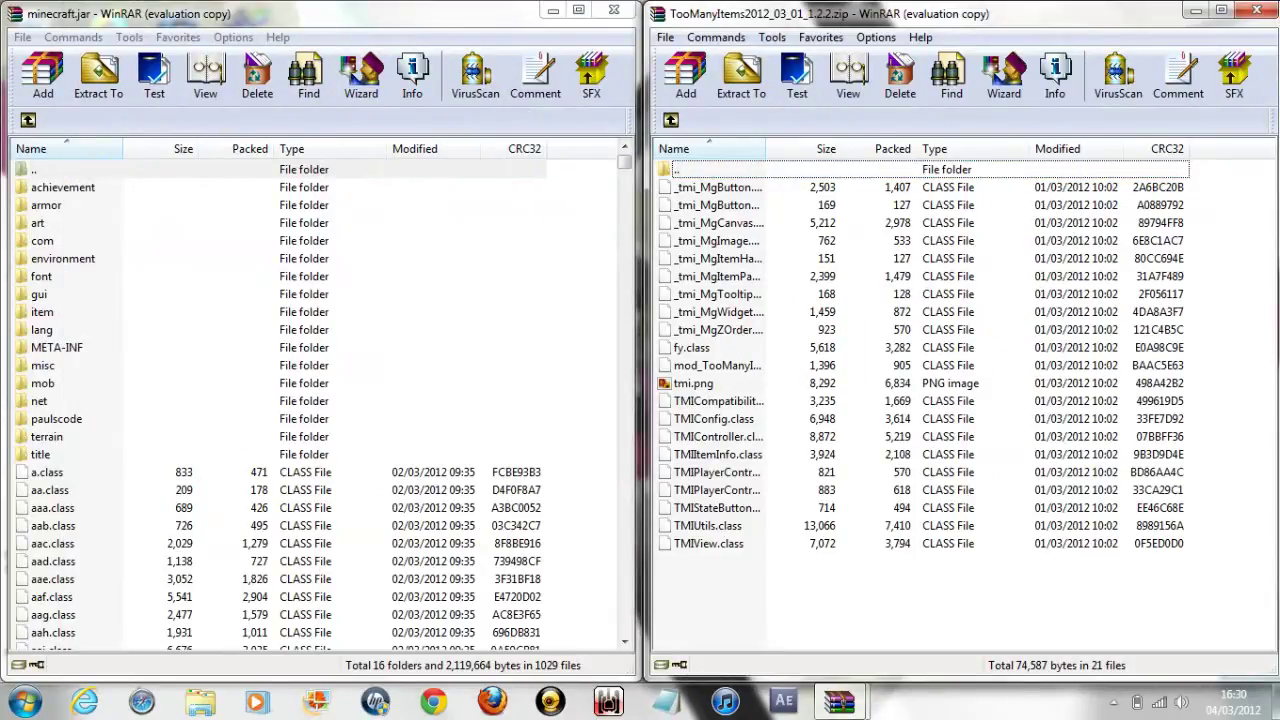
Add all 21 TooManyItems files into minecraft.jar by dragging them across
key("ctrl+a")
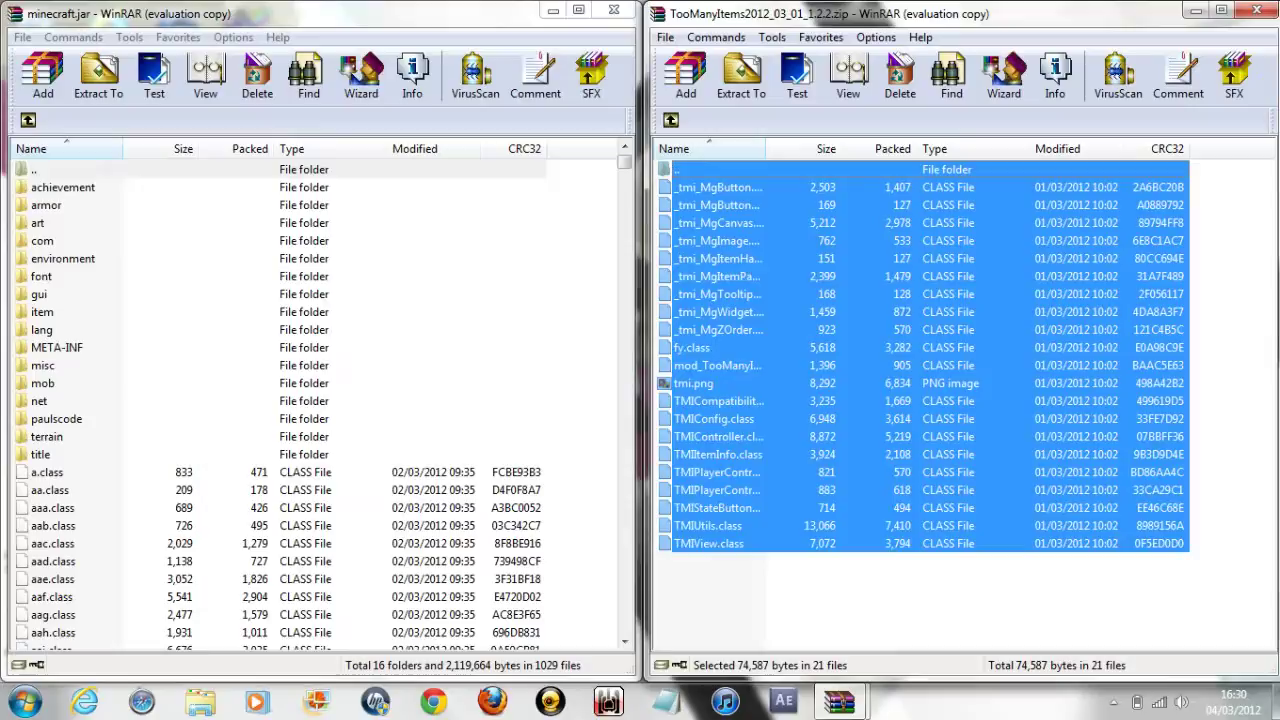
key("alt+Tab")
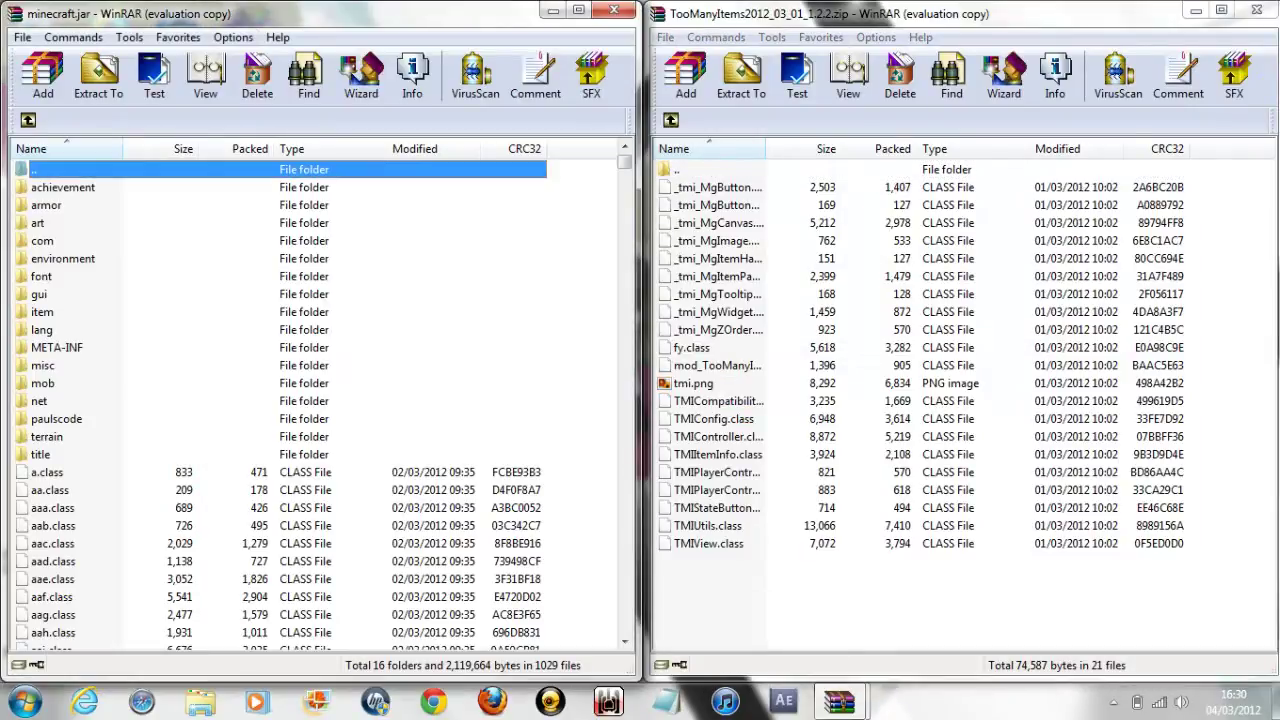
key("alt+Tab")
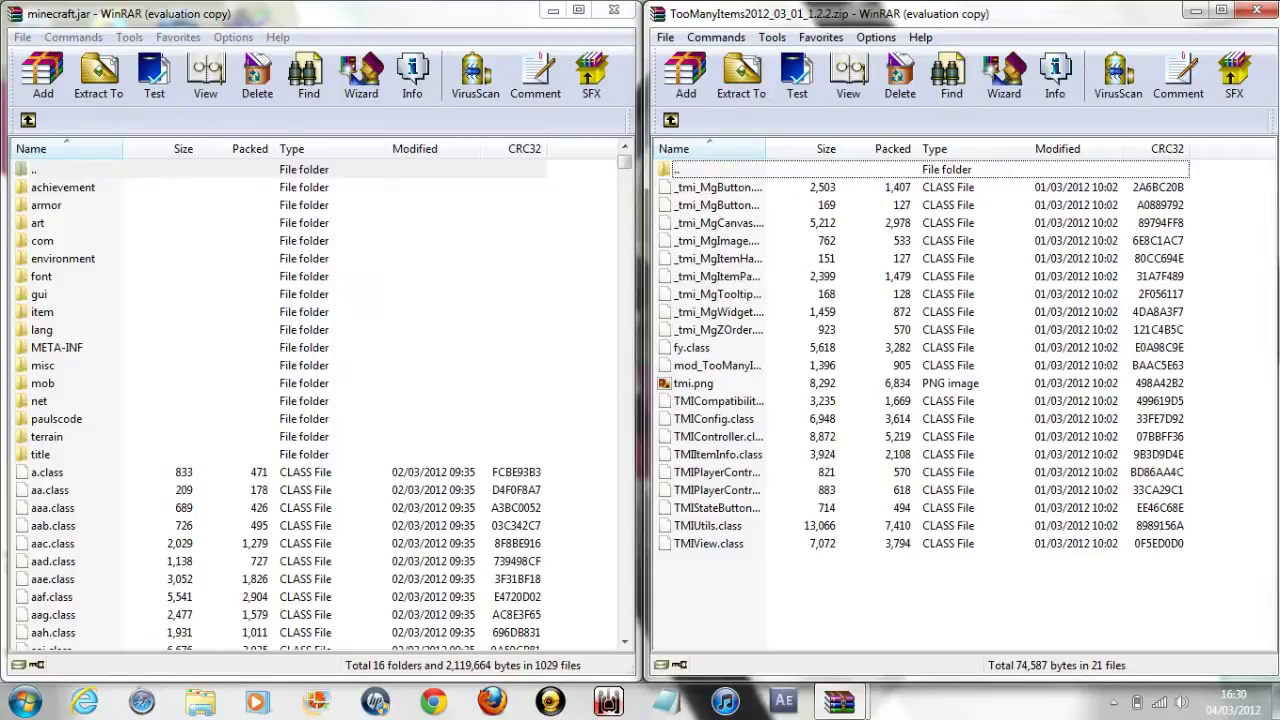
key("ctrl+a")
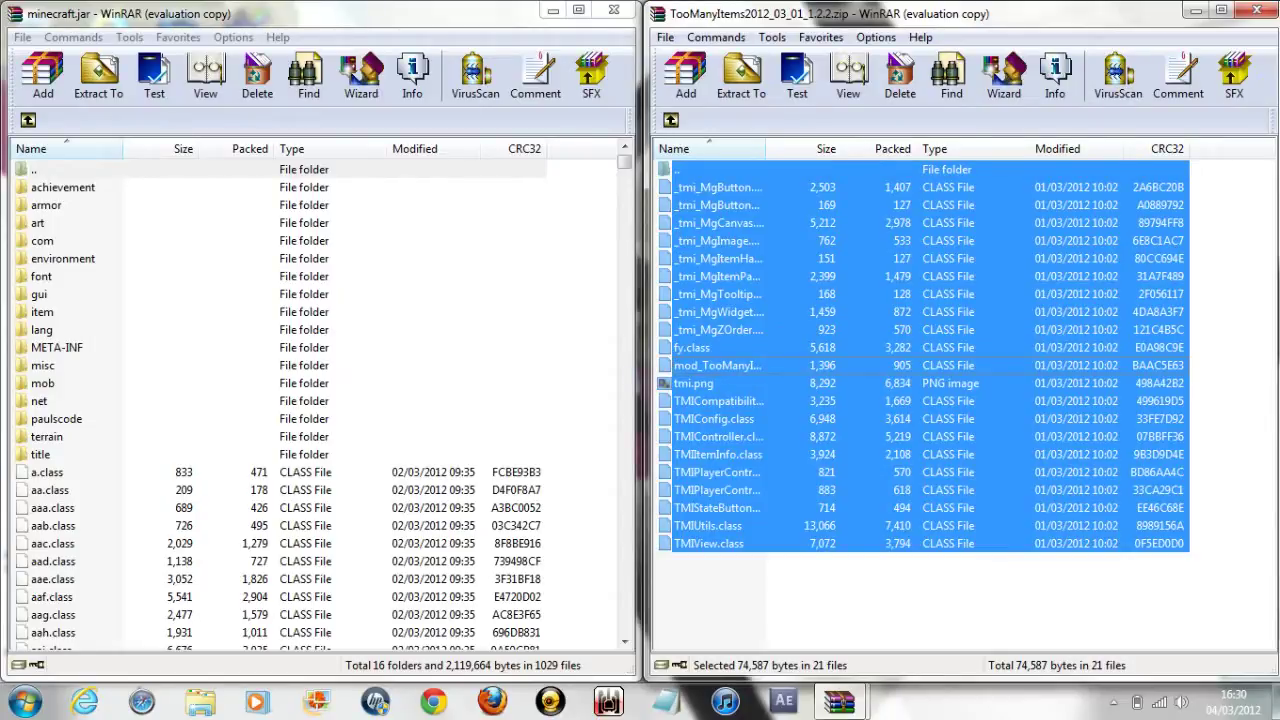
left_click_drag(717, 365, 300, 400)
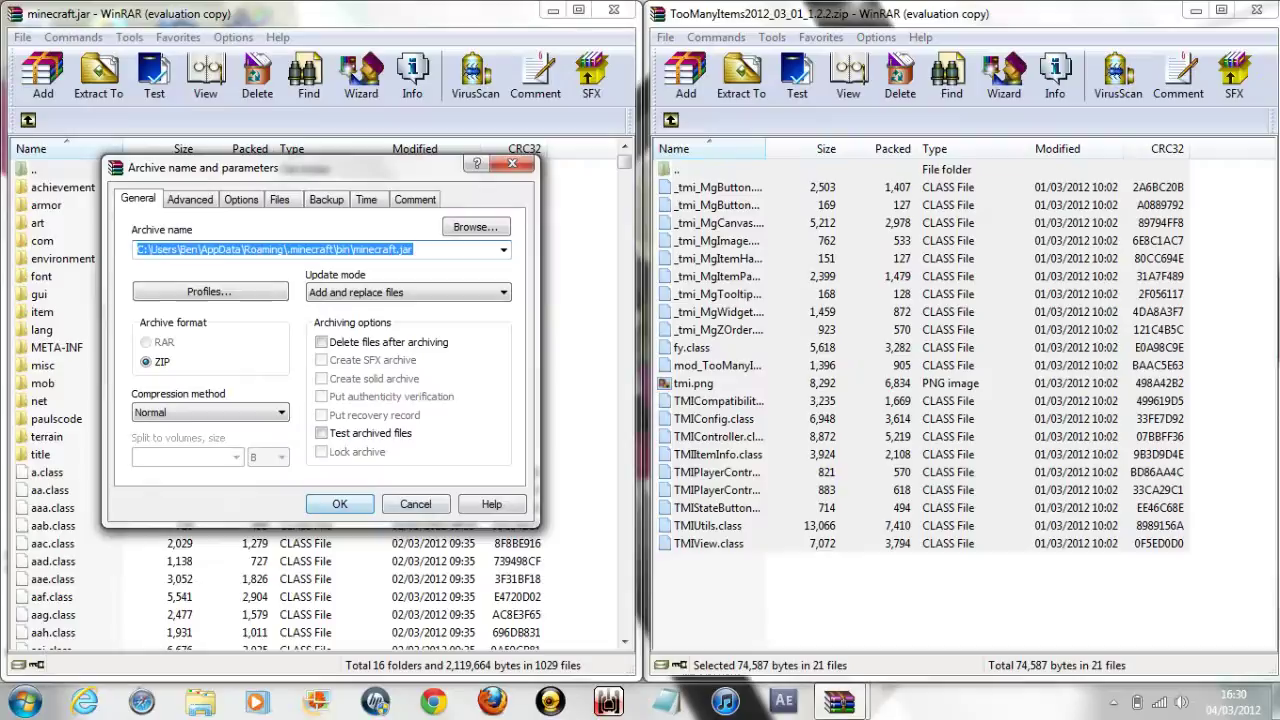
key("Return")
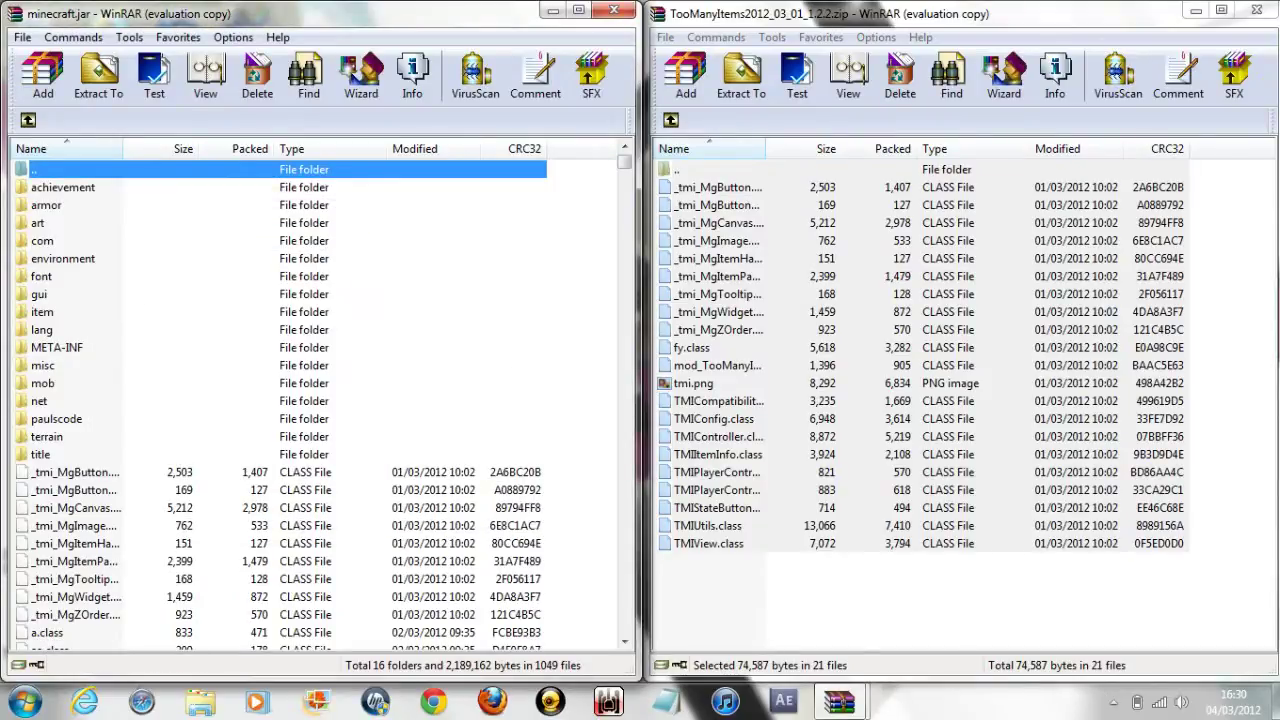
Delete the META-INF folder from minecraft.jar
key("m")
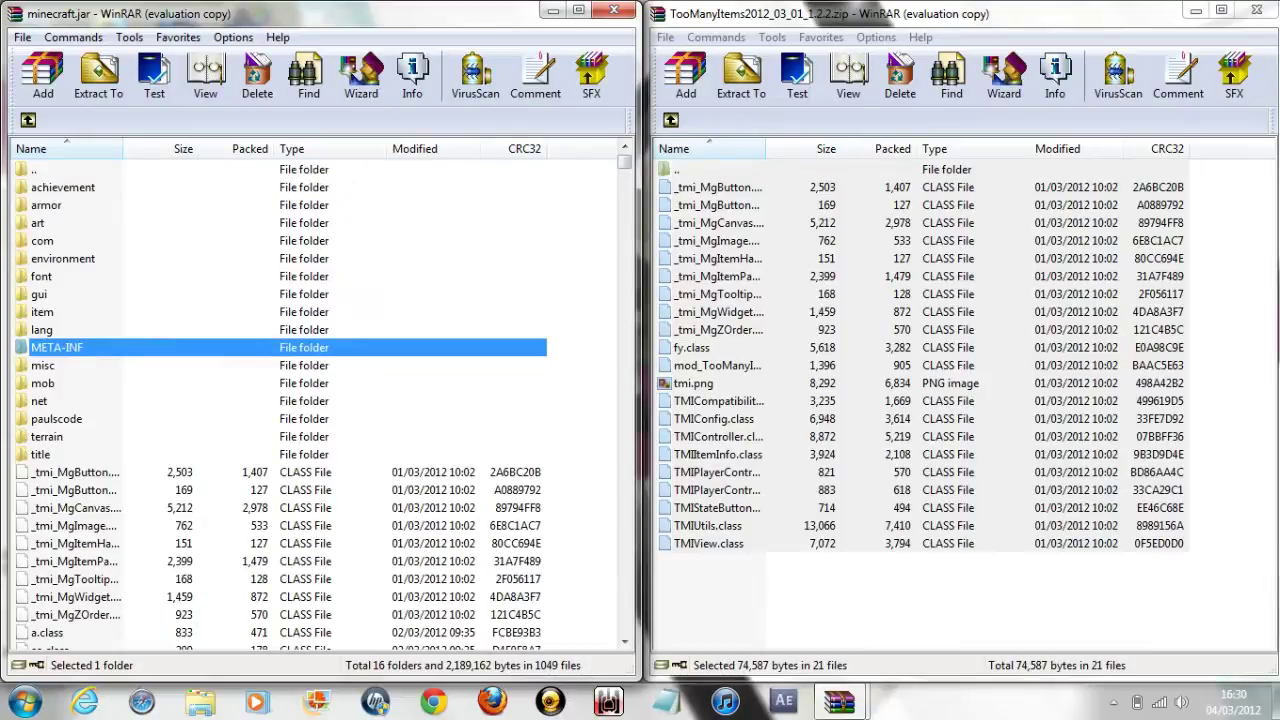
key("Delete")
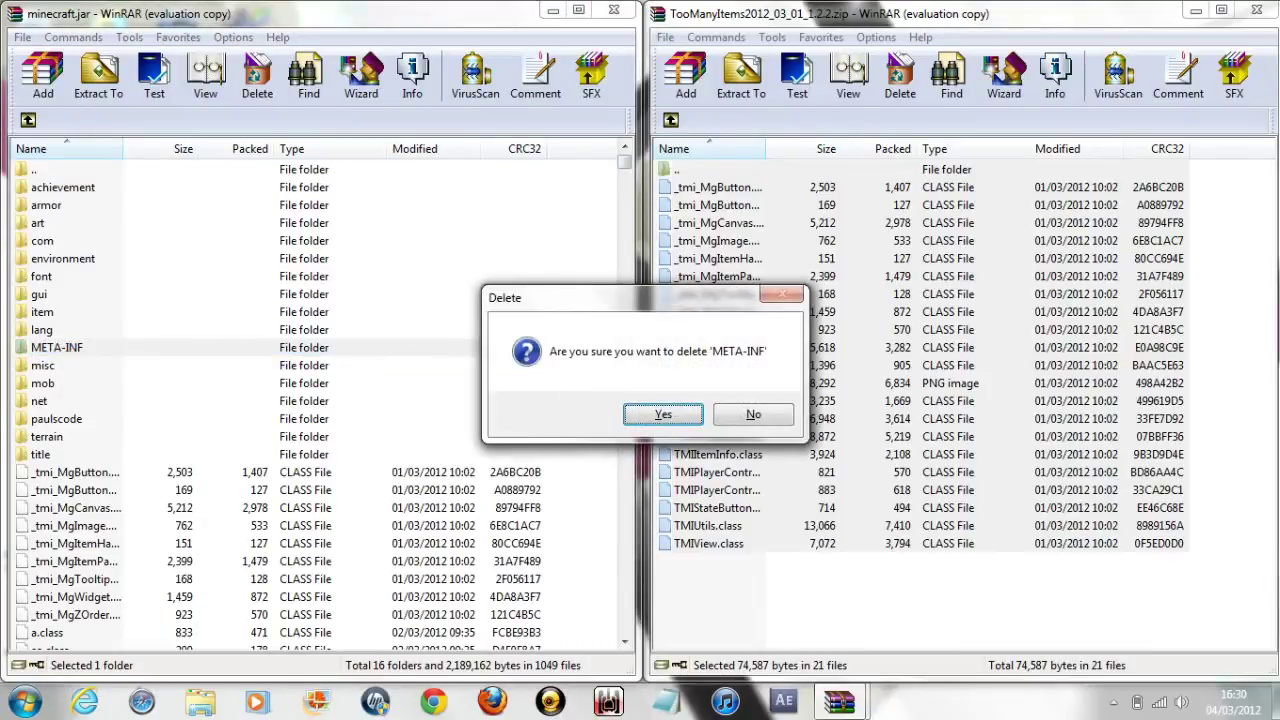
key("Return")
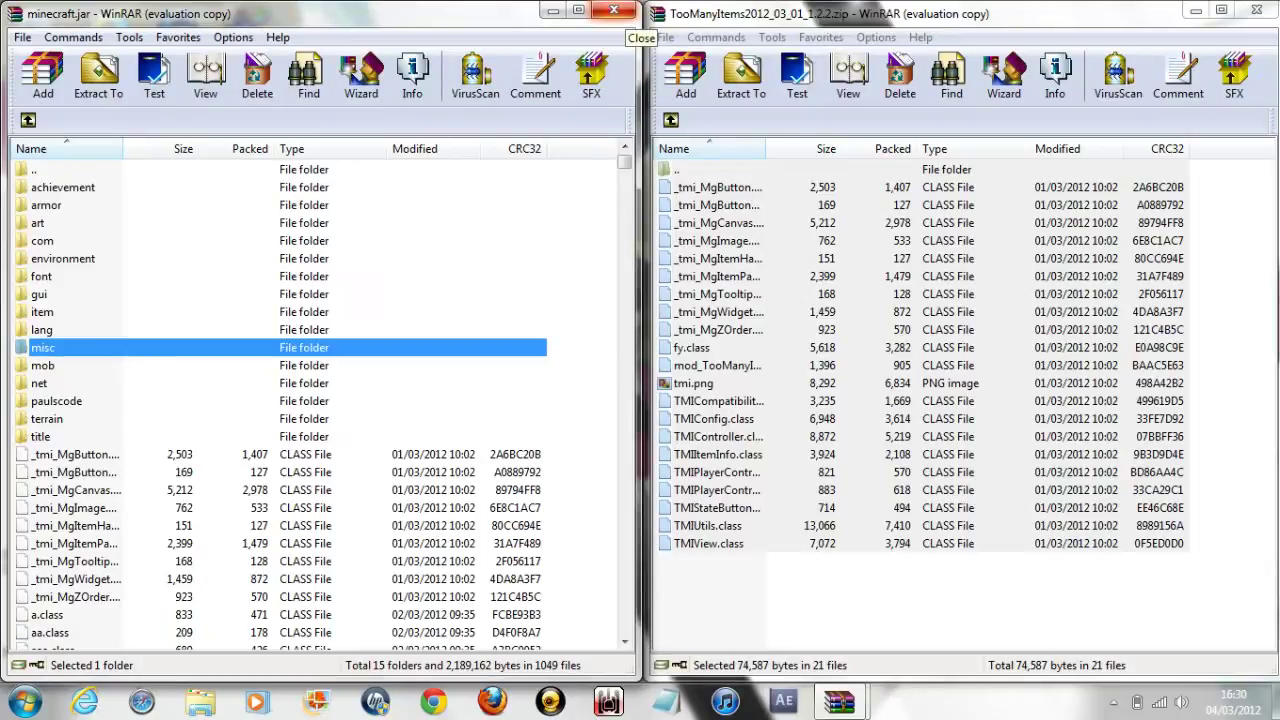
Close both archives and launch Minecraft.exe past the security warning and login
left_click(613, 11)
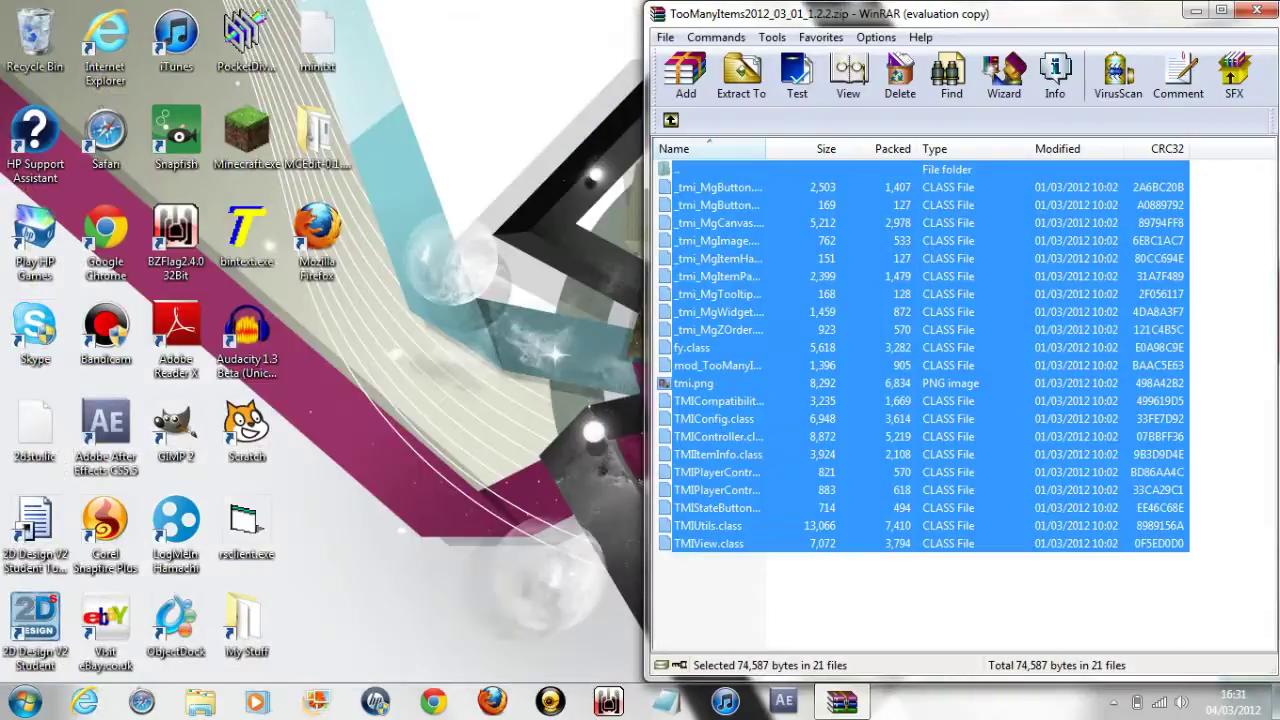
left_click(1256, 10)
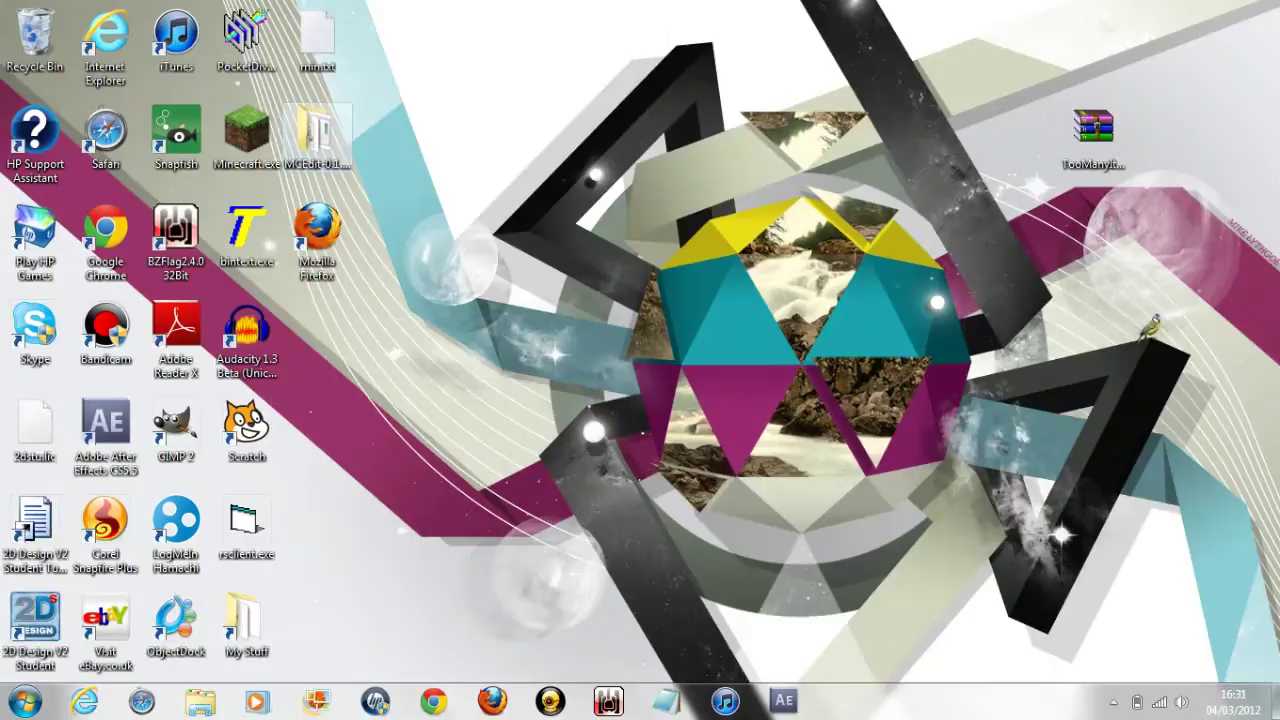
double_click(246, 135)
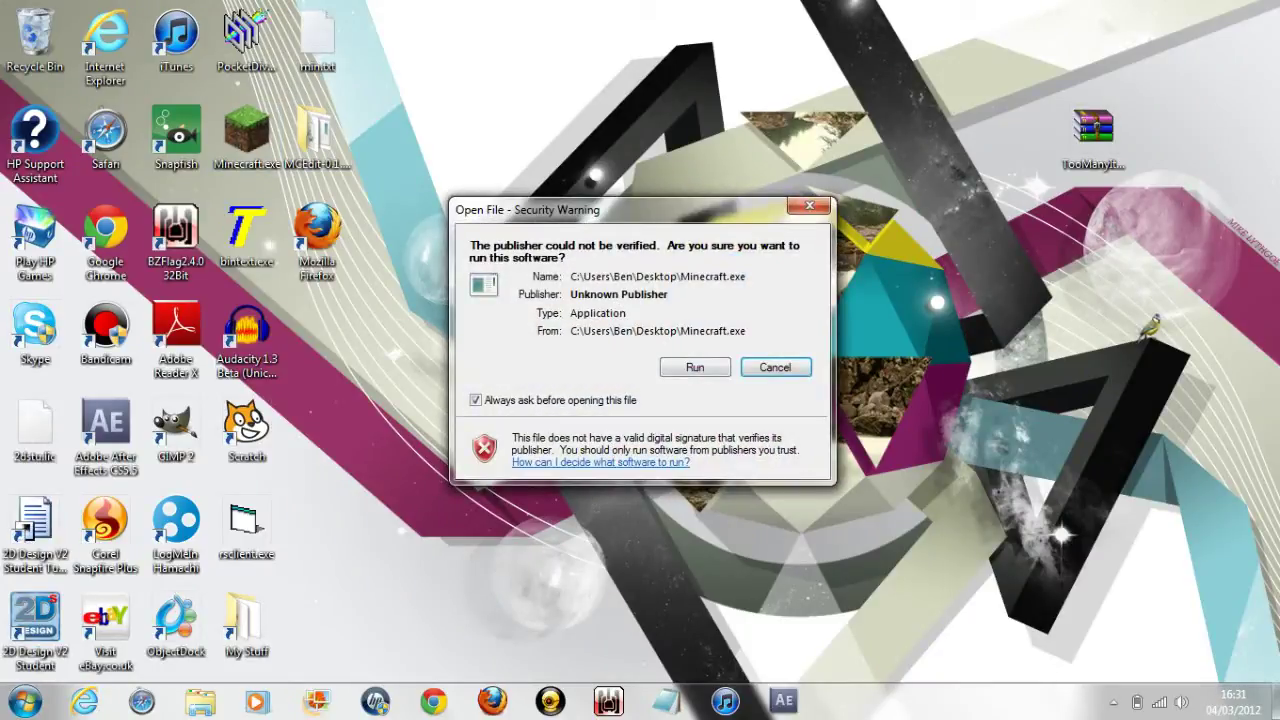
key("Return")
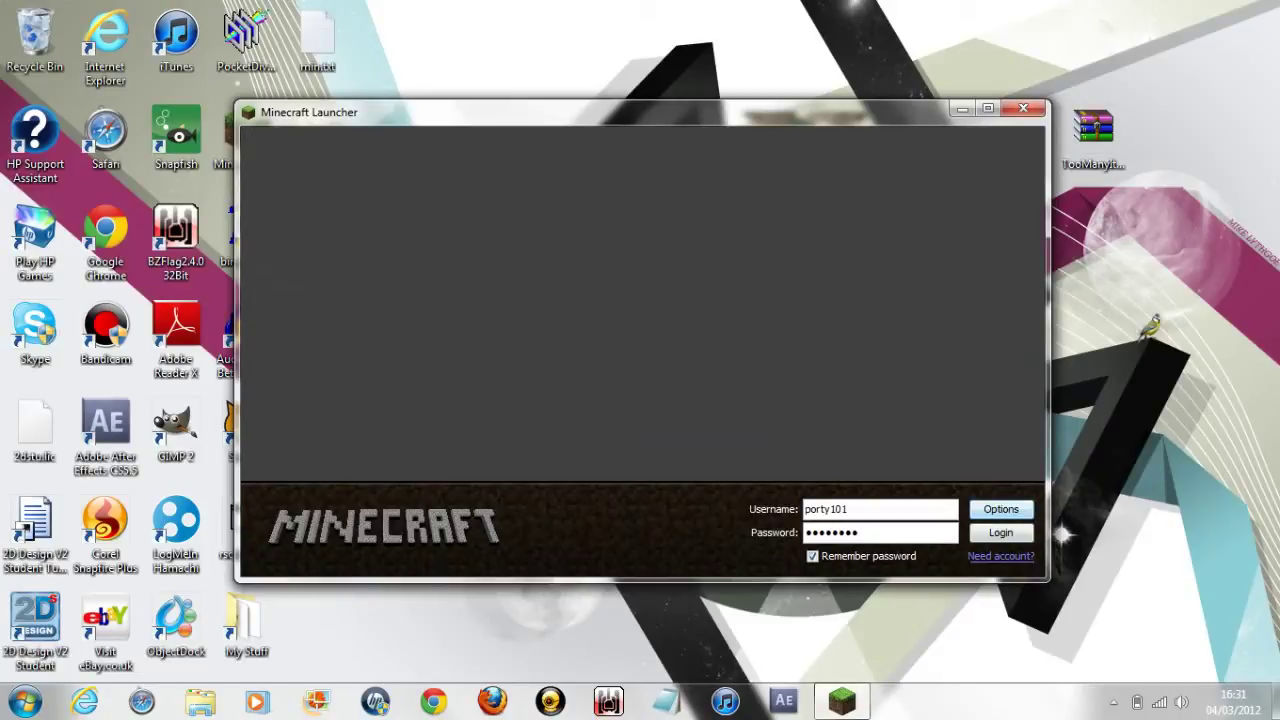
key("Return")
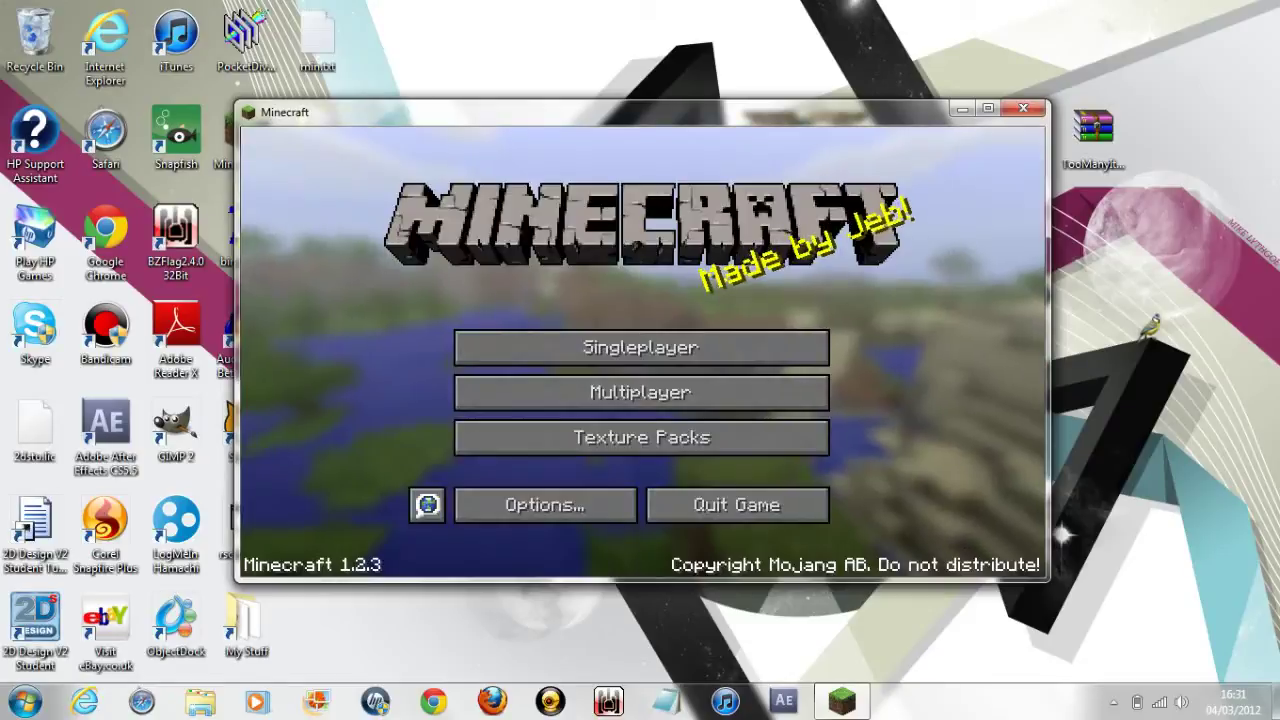
Load the New World save from the Singleplayer world list
left_click(640, 347)
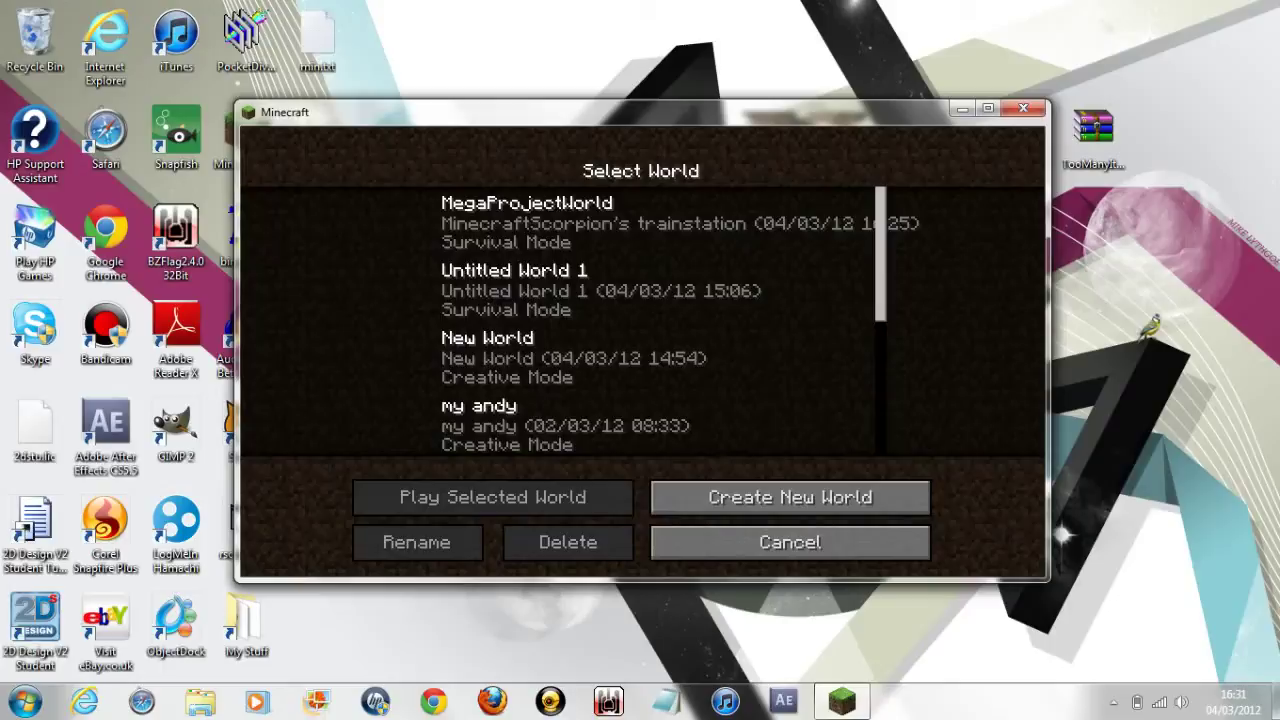
scroll(640, 320, "down", 2)
left_click(488, 228)
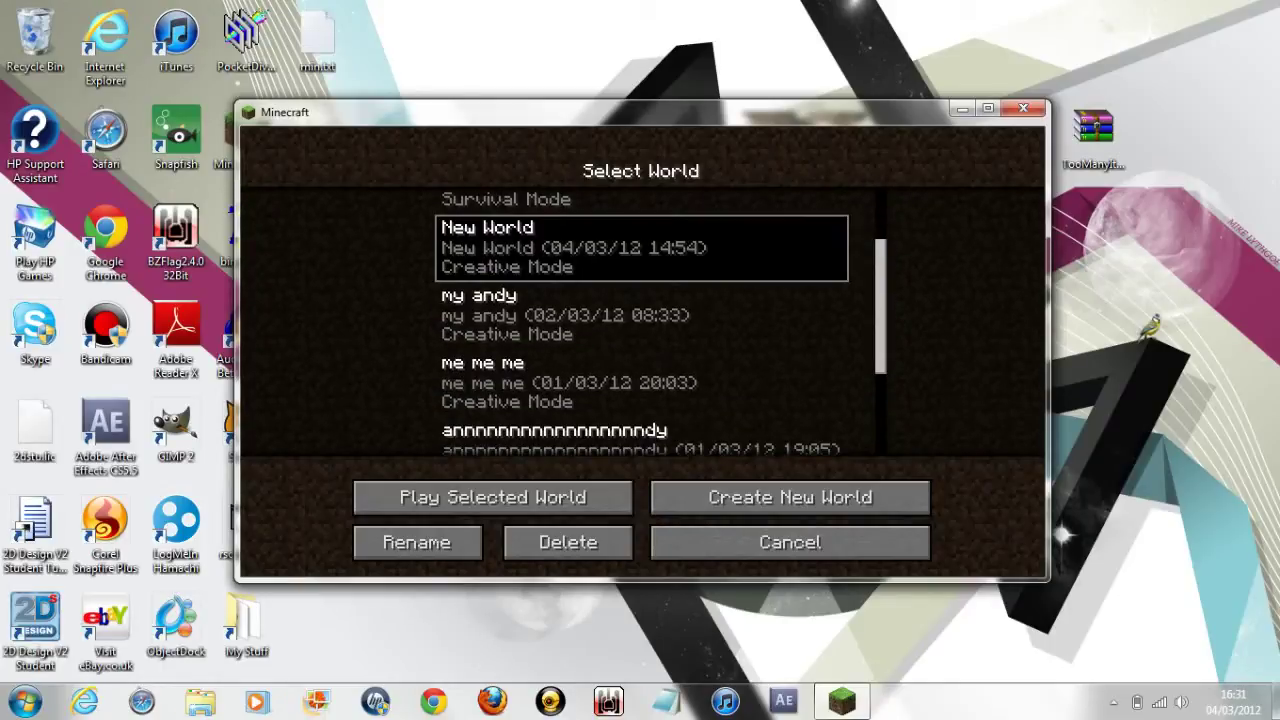
left_click(492, 497)
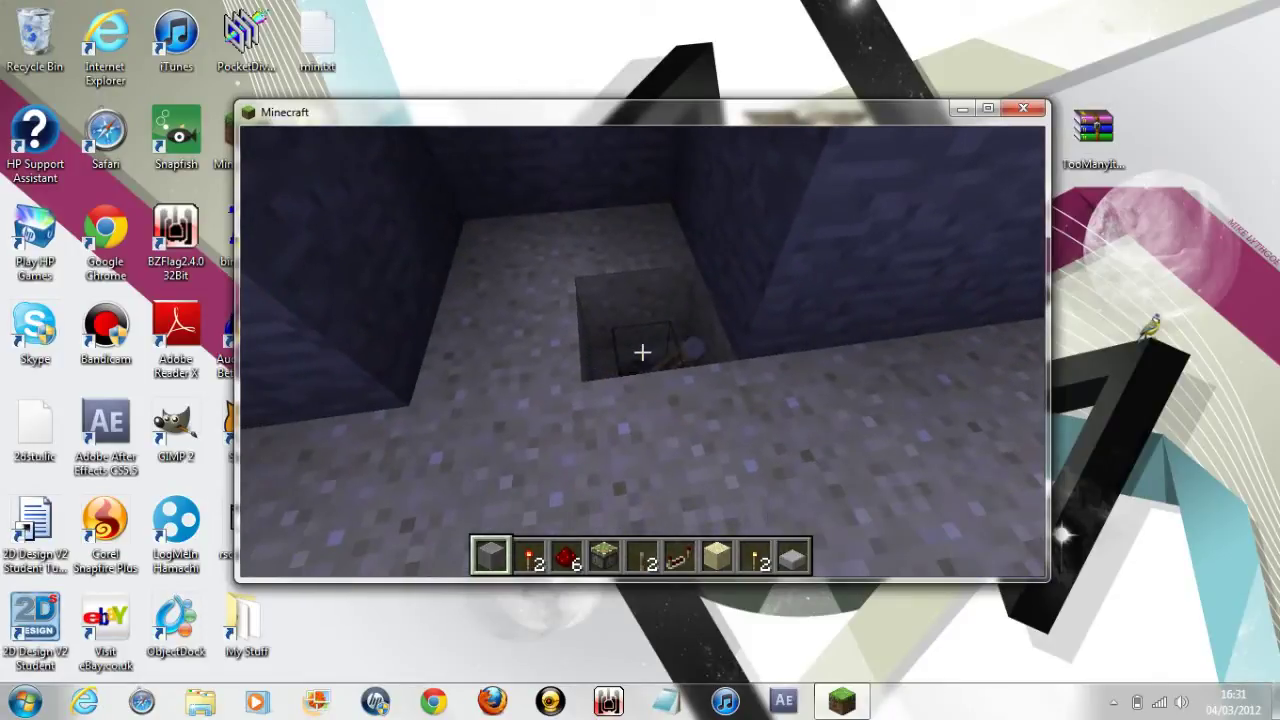
Open the TooManyItems overlay fullscreen and page through the item list
key("e")
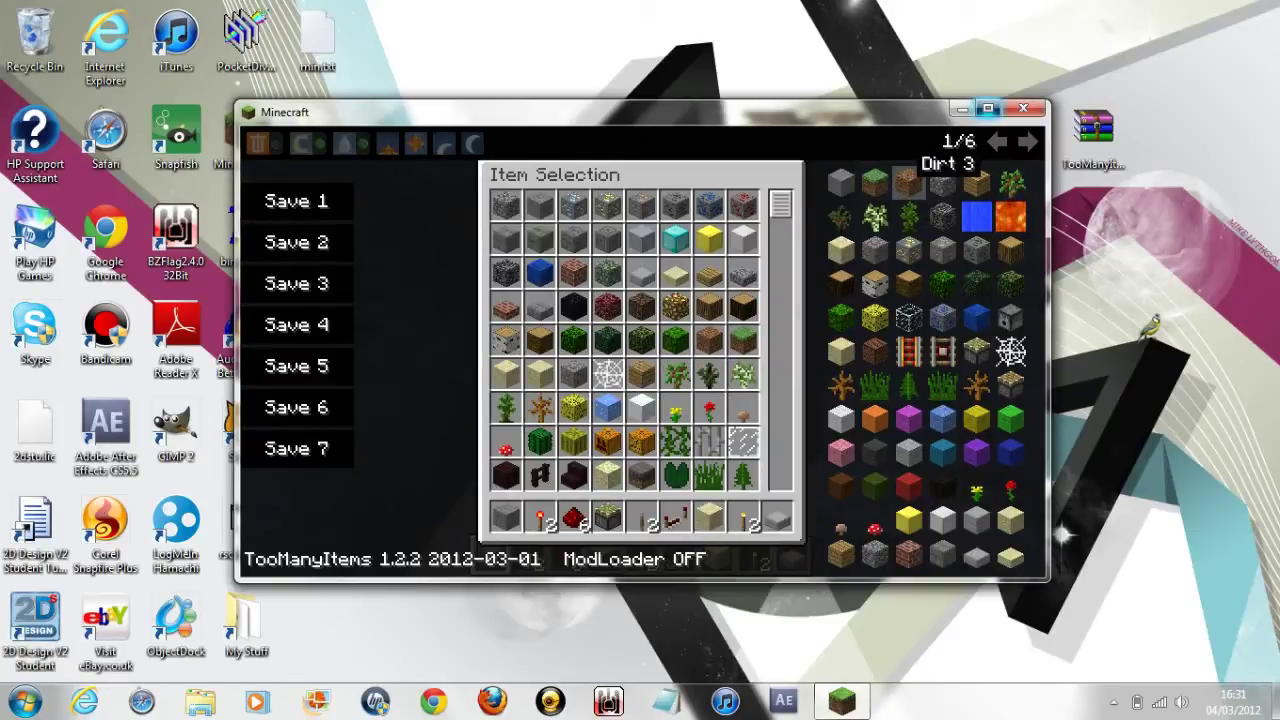
left_click(988, 108)
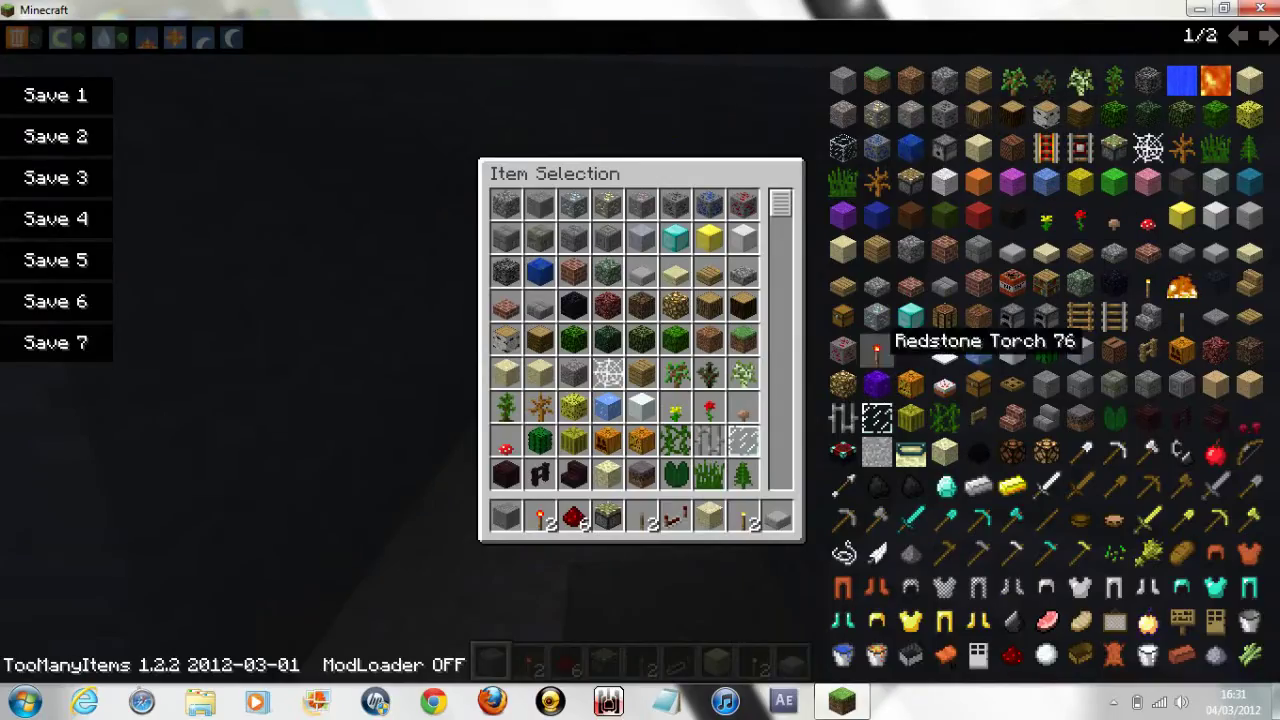
left_click(1266, 36)
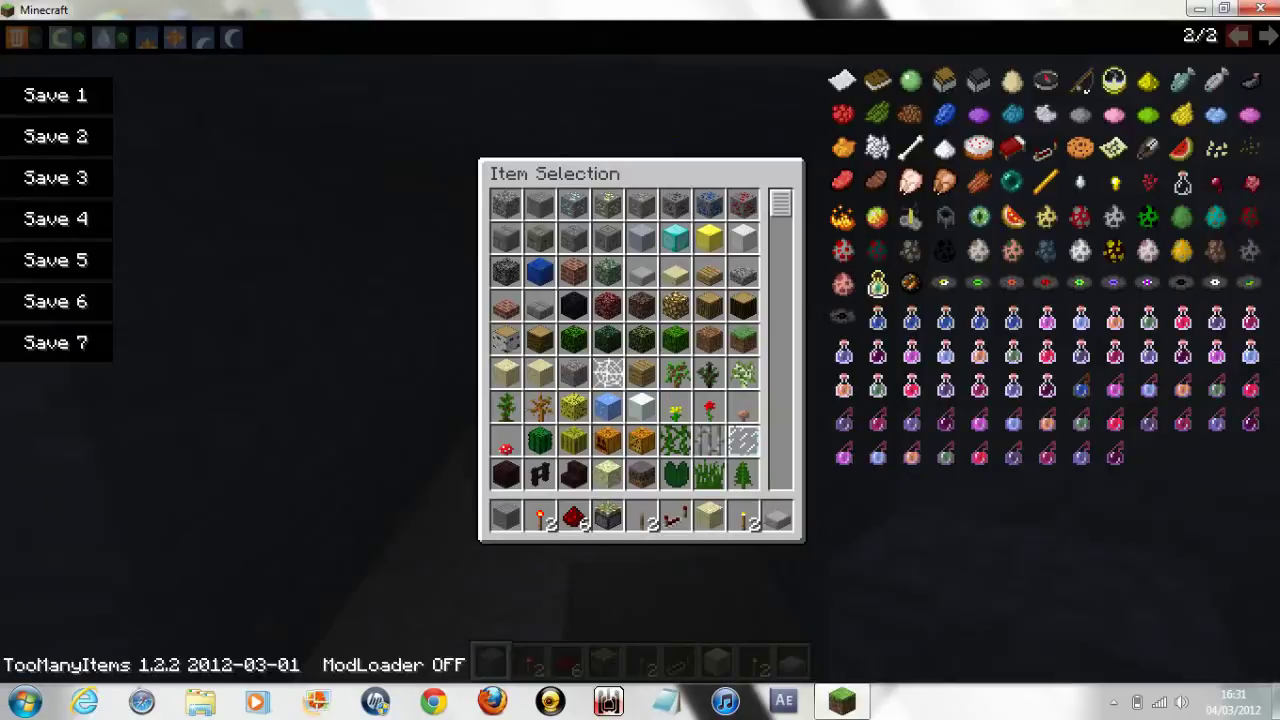
left_click(1238, 36)
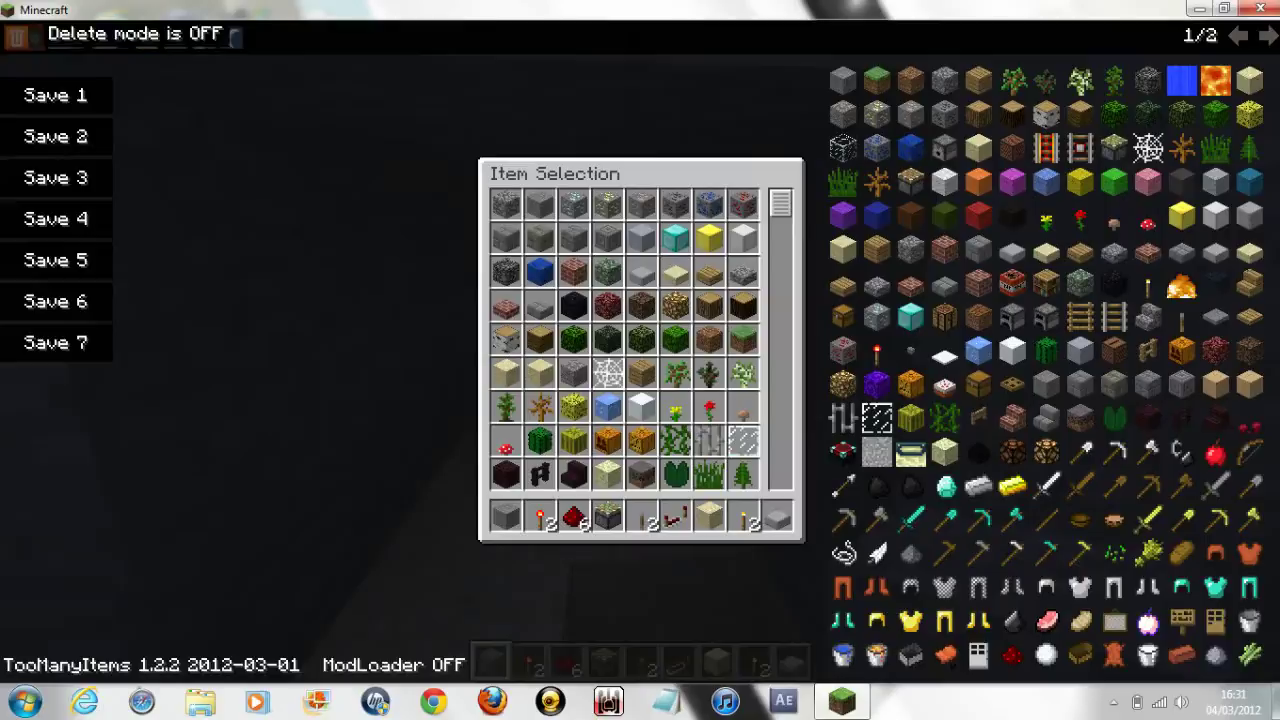
Toggle creative mode off and on, reopen the inventory, and pick up the hotbar stone
left_click(96, 36)
left_click(96, 36)
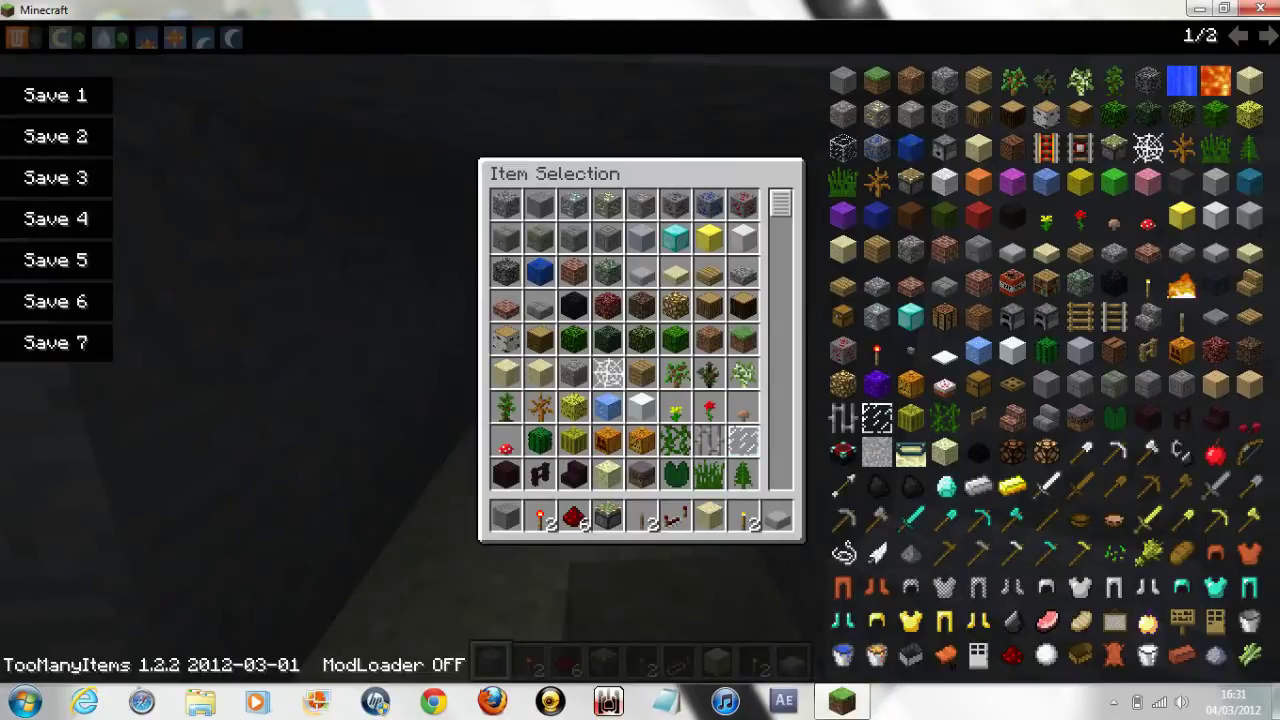
key("e")
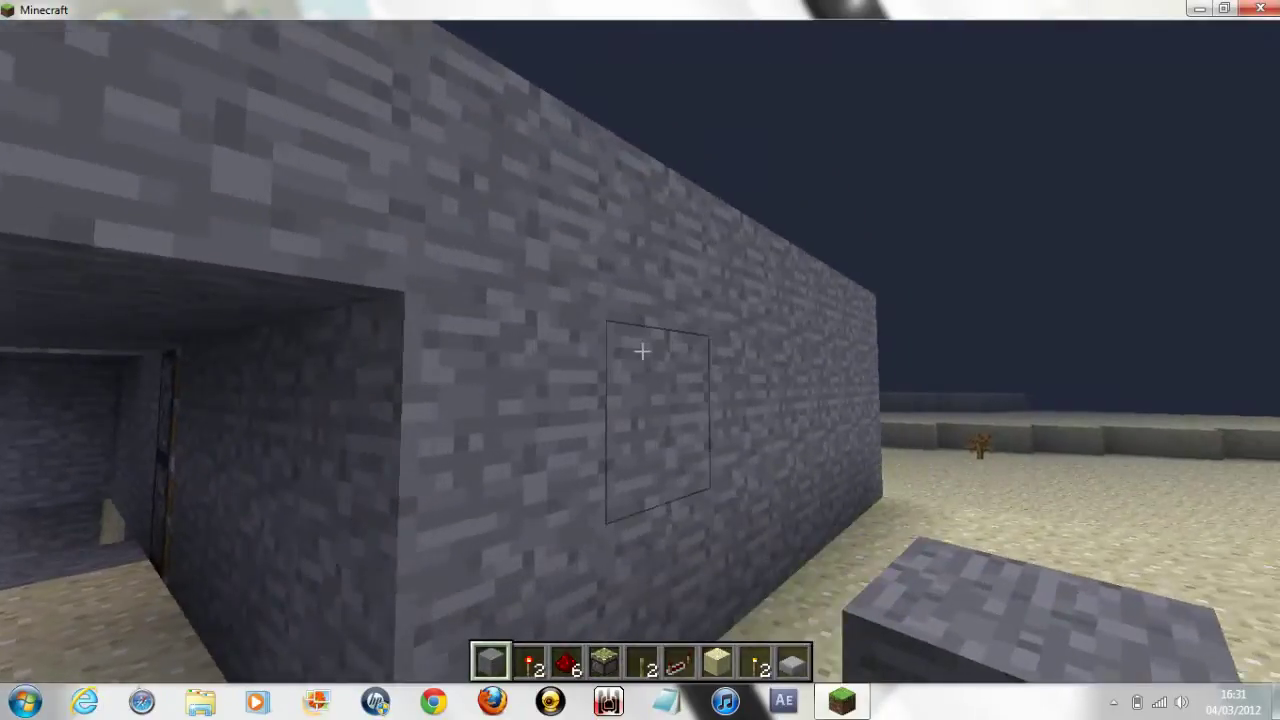
key("e")
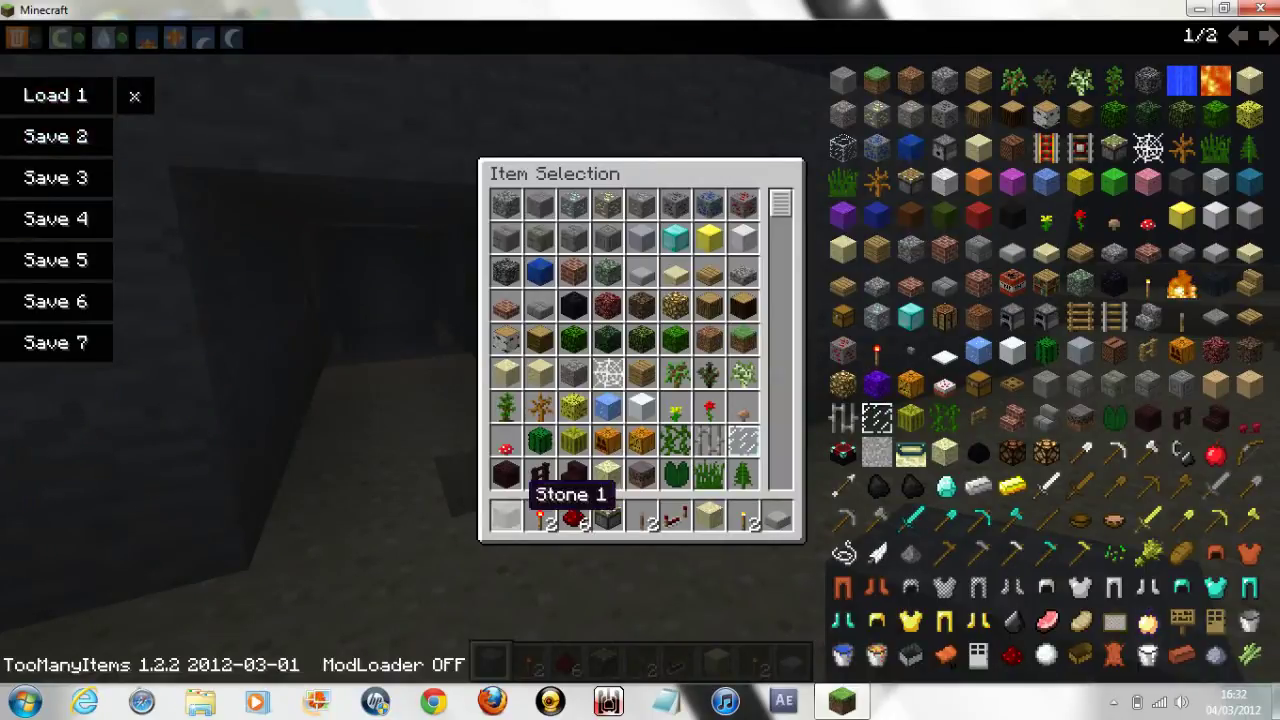
left_click(508, 510)
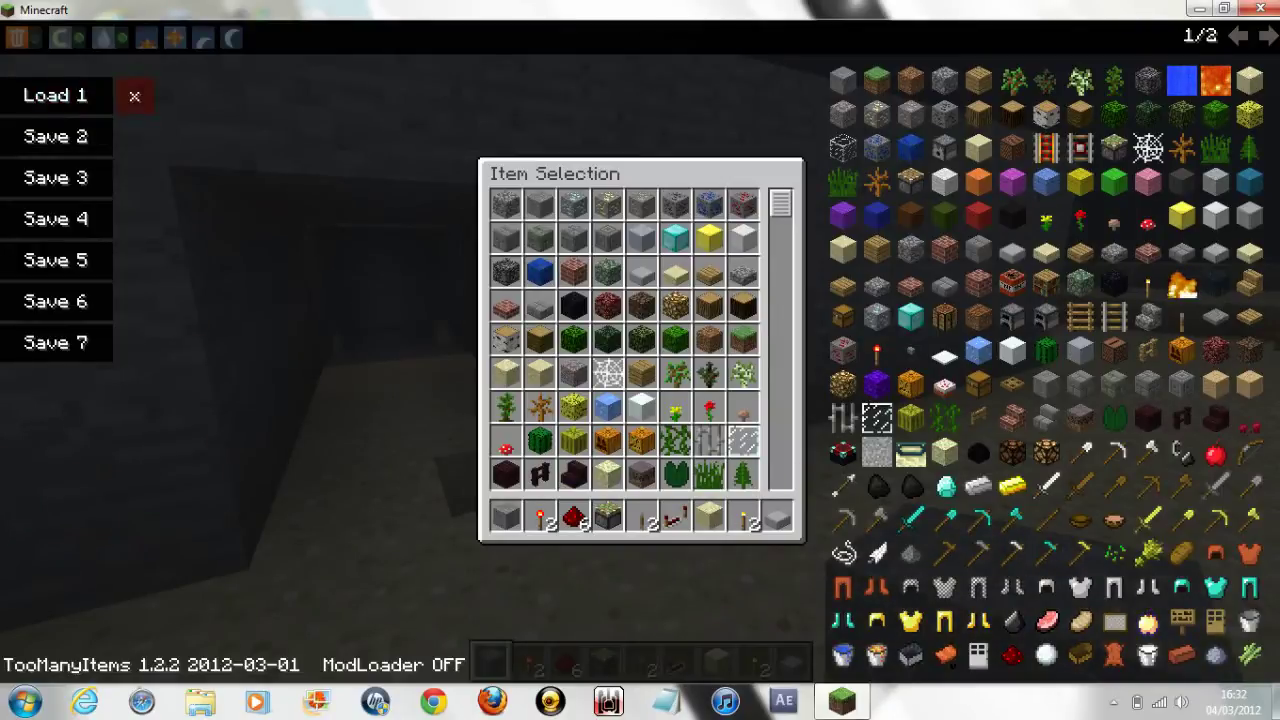
Close the inventory overlay, then walk into the stone tunnel and step back out left of it
key("e")
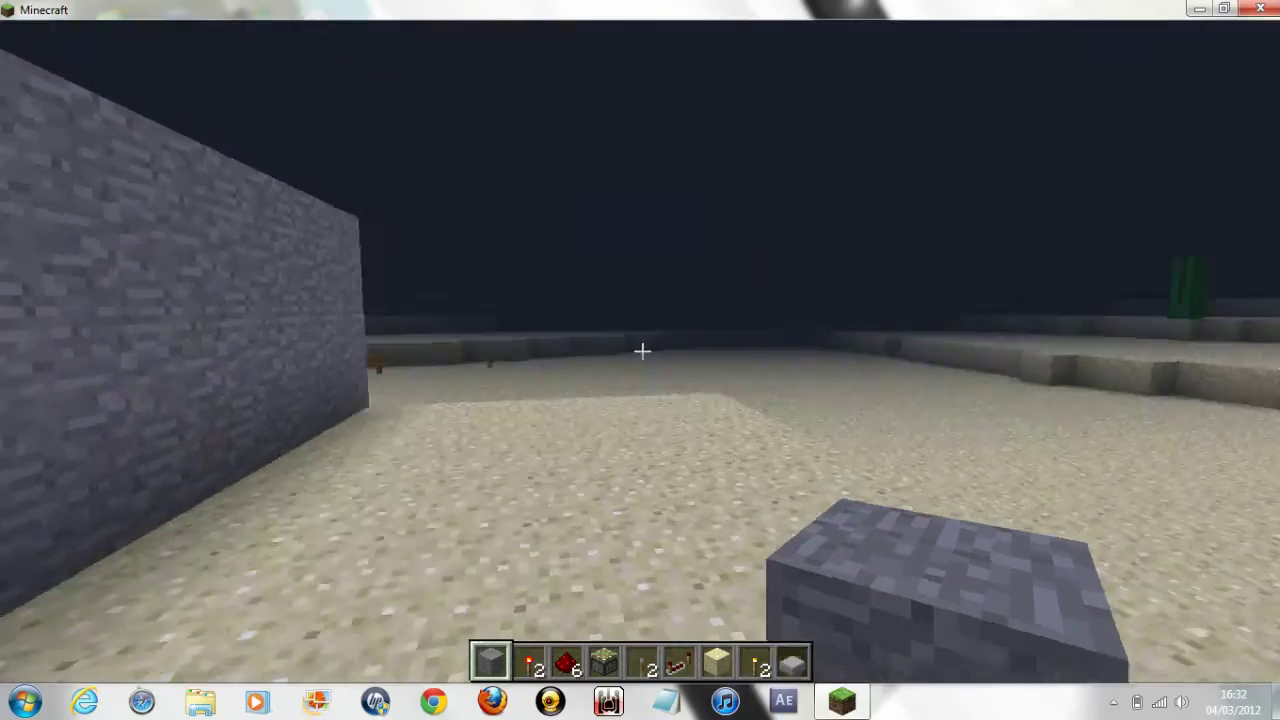
key("w")
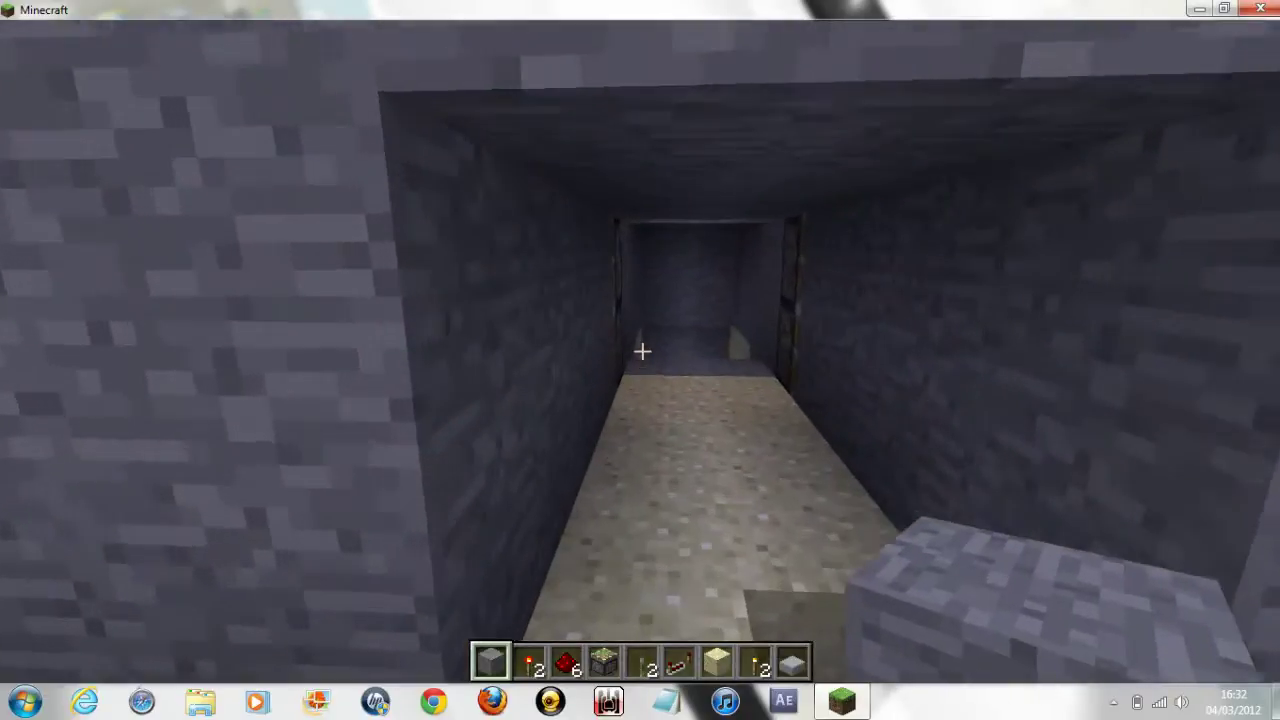
key("s")
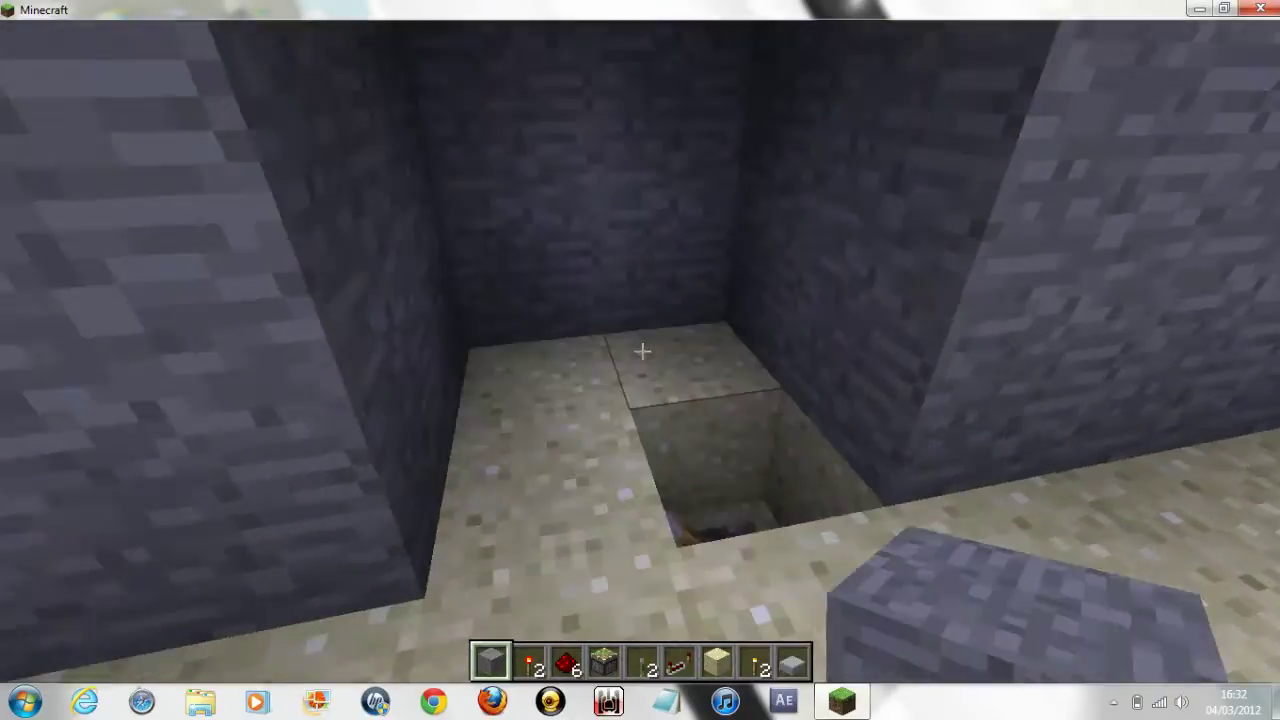
key("s")
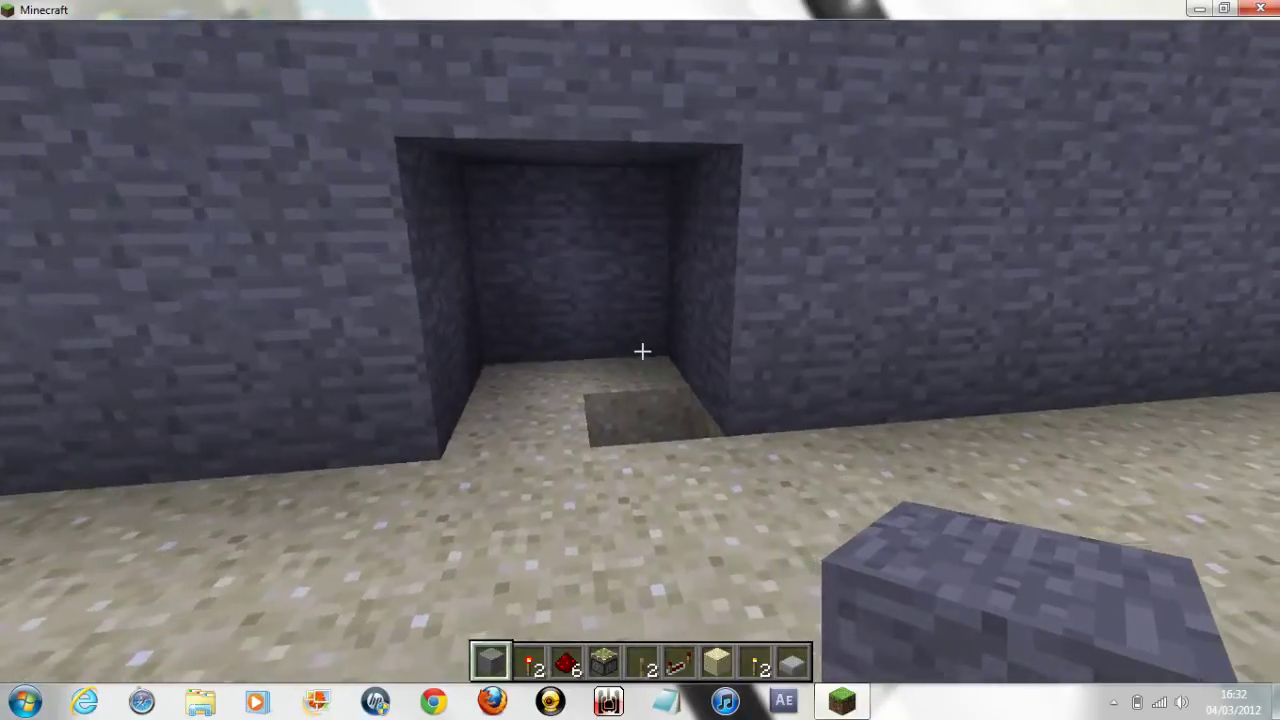
key("a")
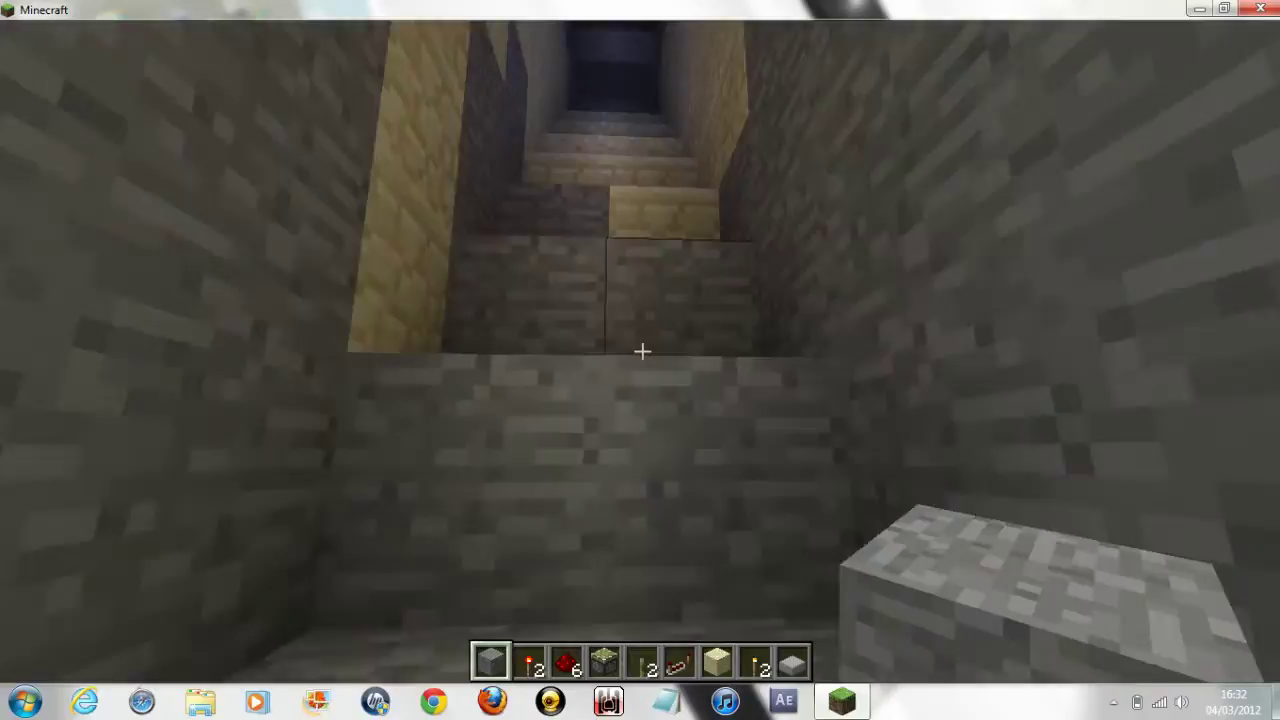
Climb the staircase through the iron-framed doorway onto the stone roof by the redstone trail
key("w")
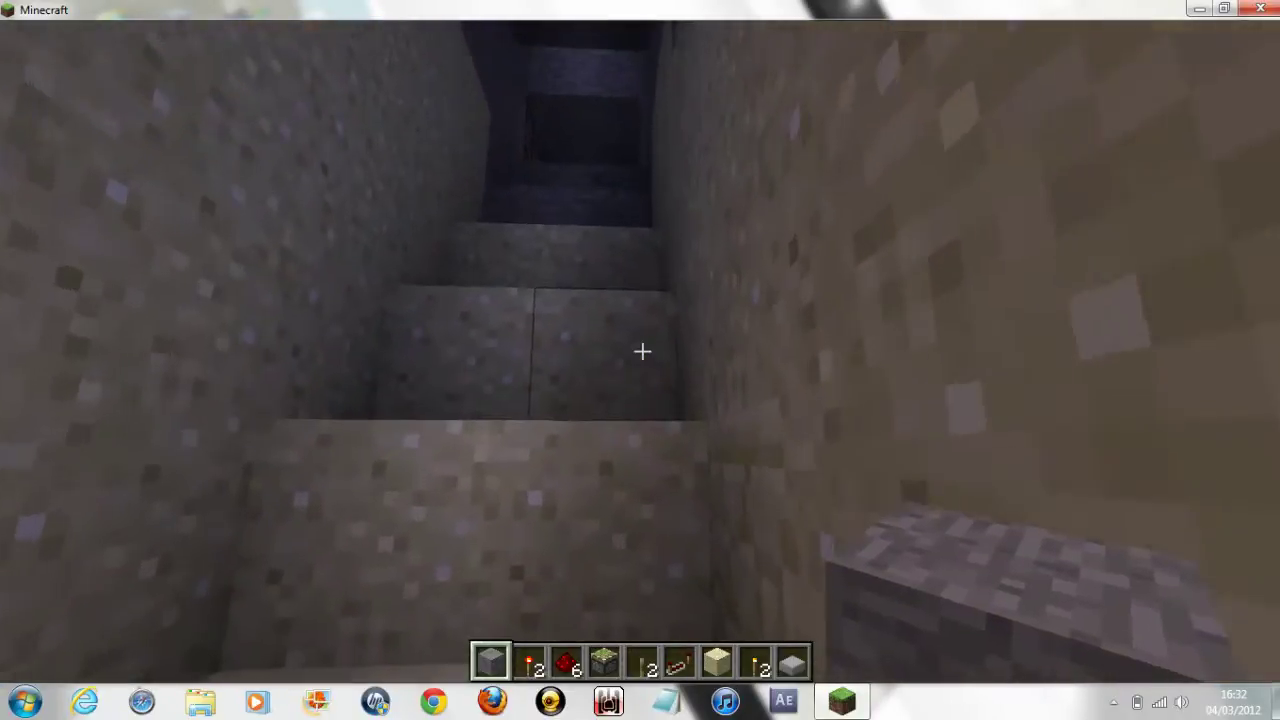
key("w")
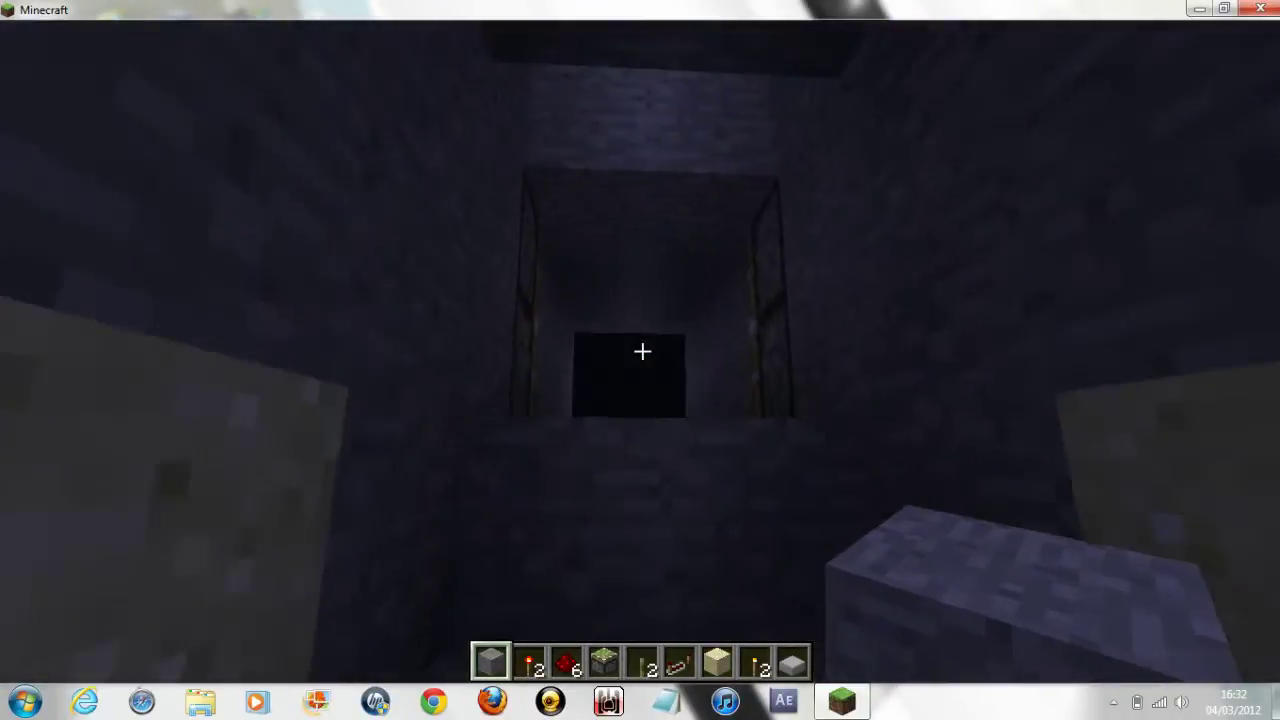
key("w")
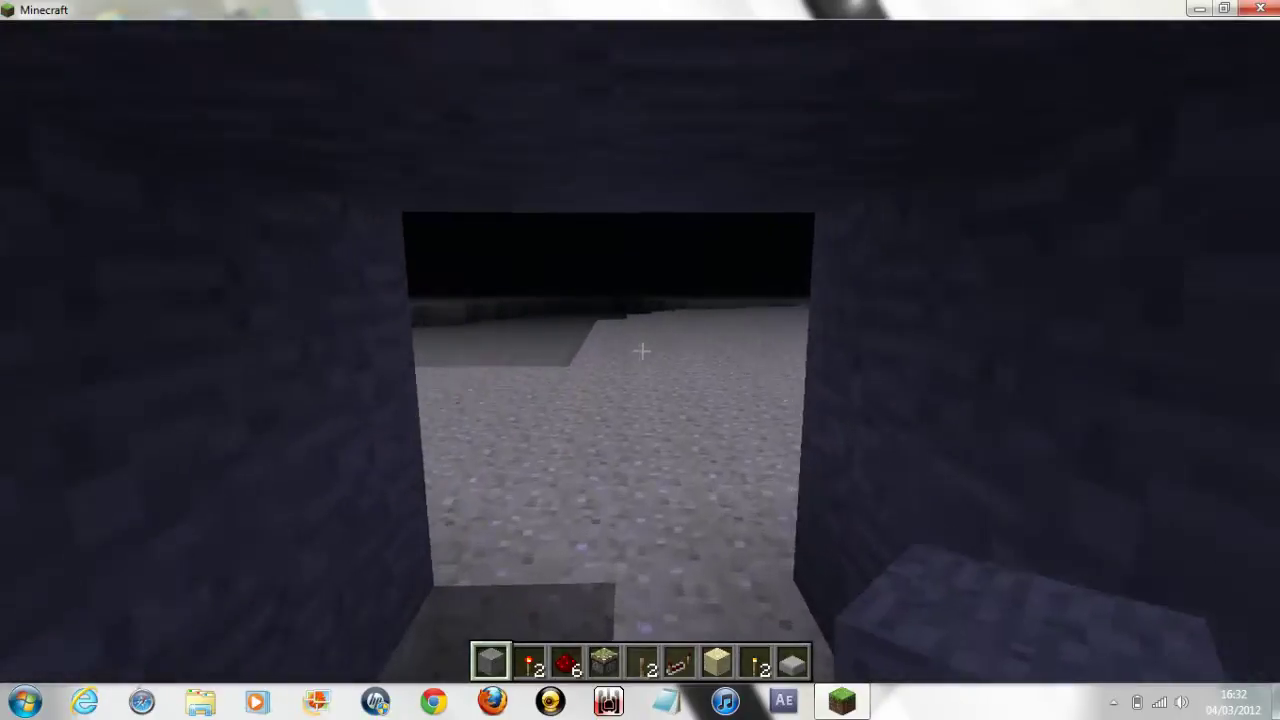
key("w")
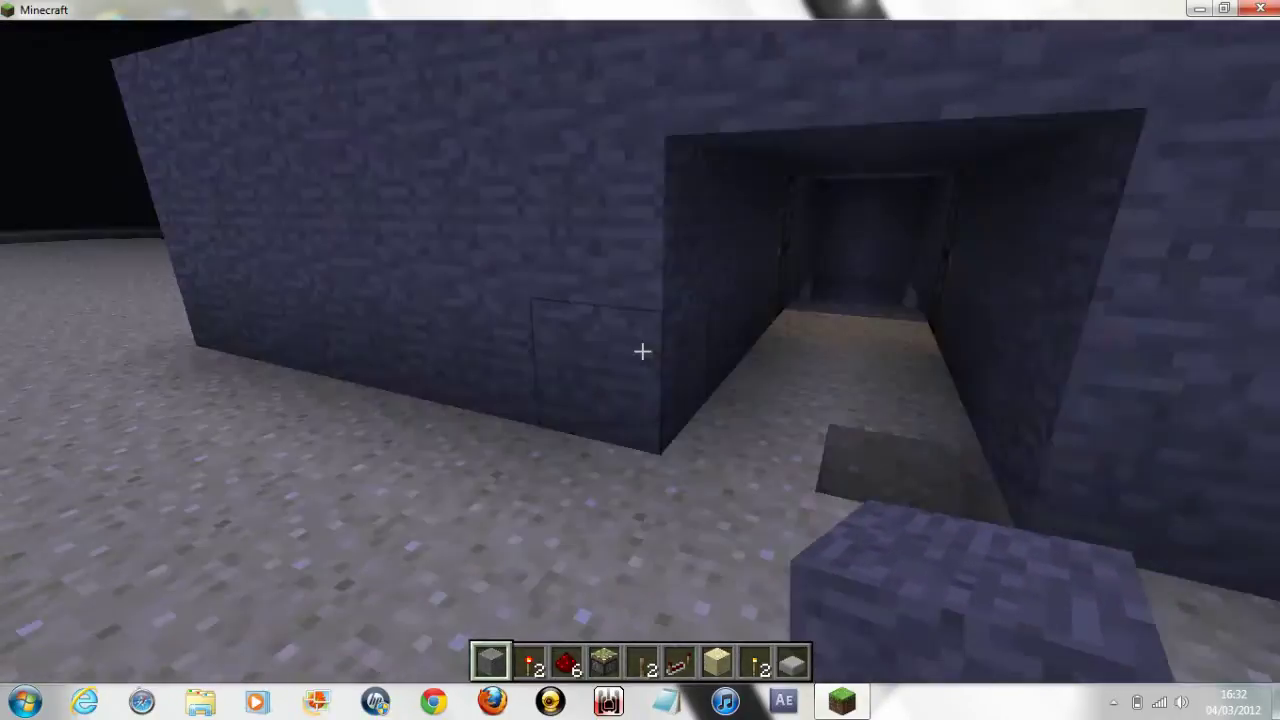
key("space")
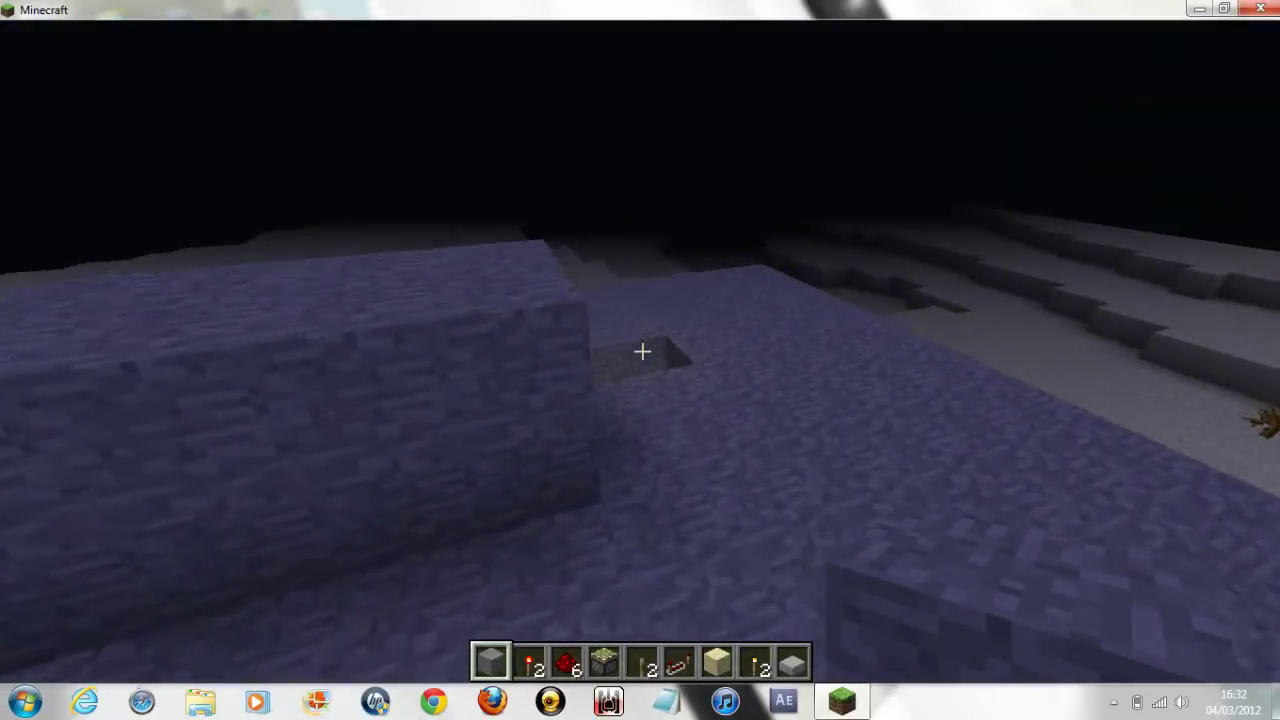
key("w")
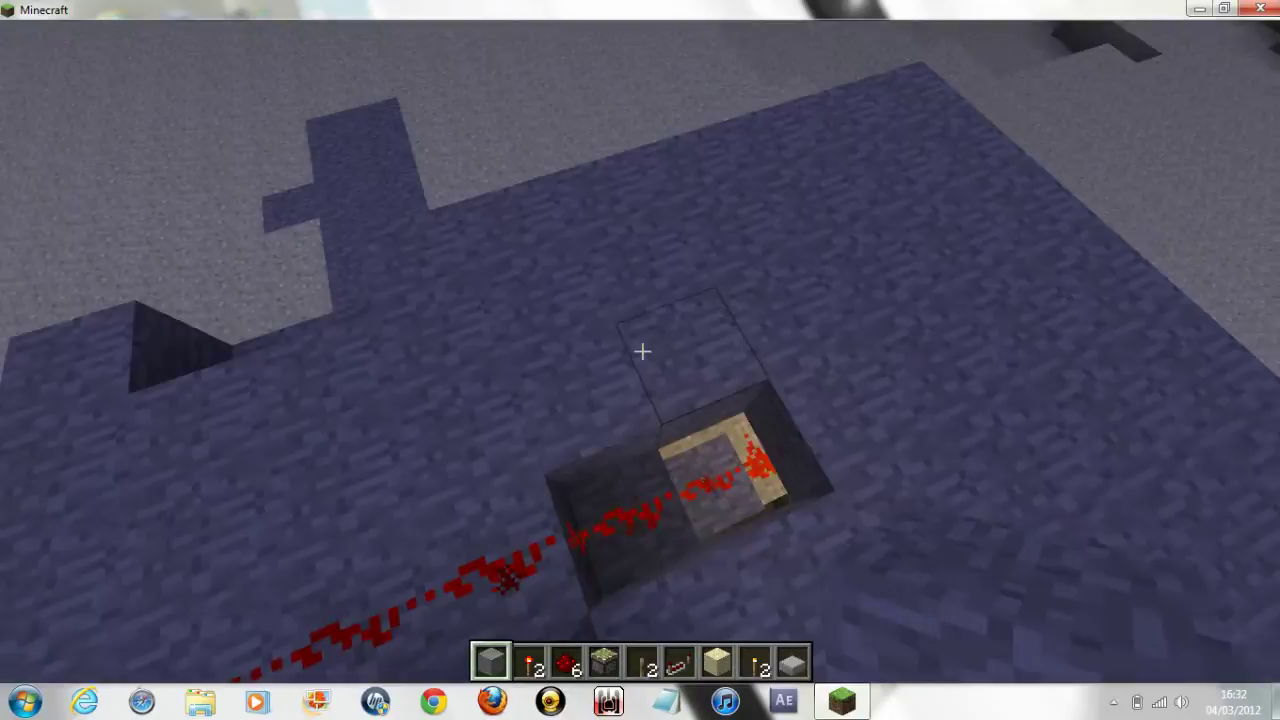